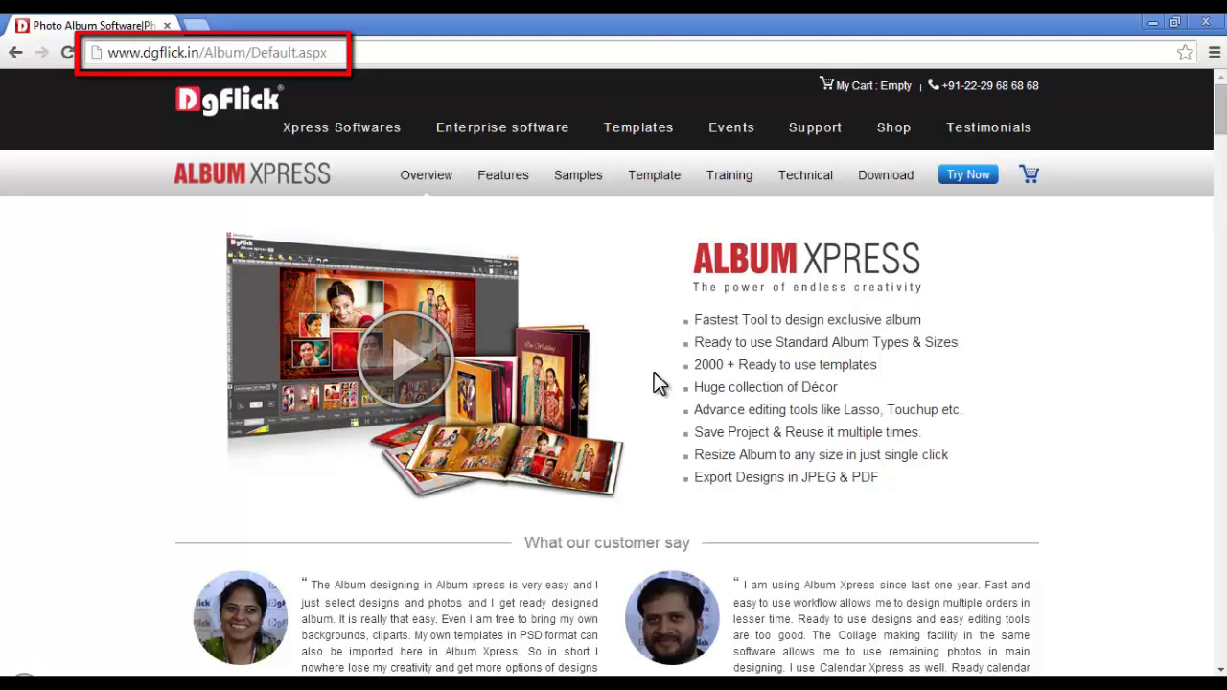
Open the DgFlick site's support utilities page and download the PSD to Ax Template Converter
mouse_move(788, 134)
click(800, 200)
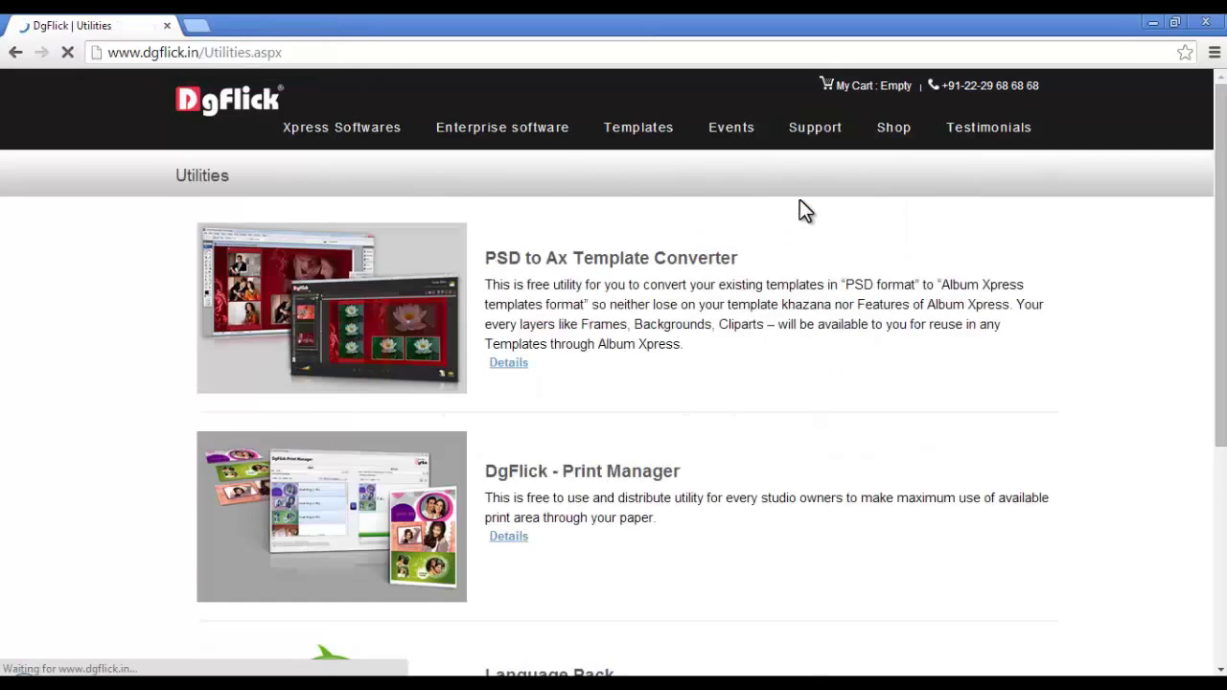
click(386, 281)
click(918, 182)
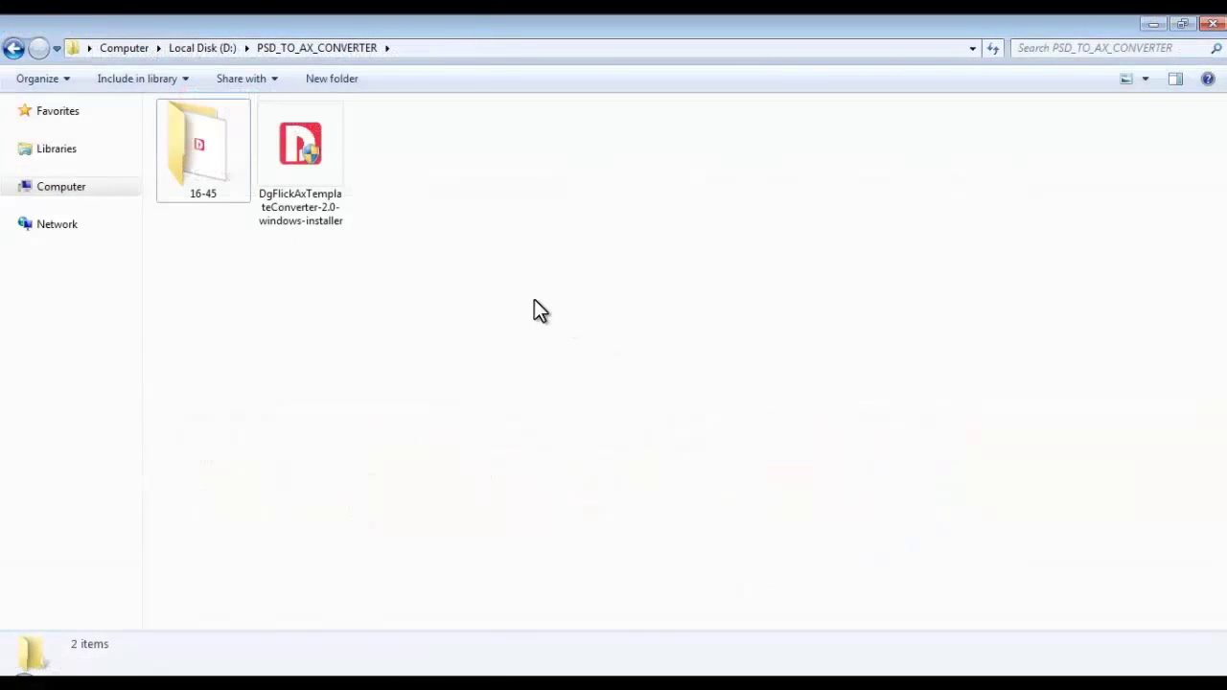
Run DgFlickAxTemplateConverter-2.0-windows-installer from the PSD_TO_AX_CONVERTER folder, allowing it to change the computer, and proceed past the welcome page
click(326, 159)
double_click(324, 158)
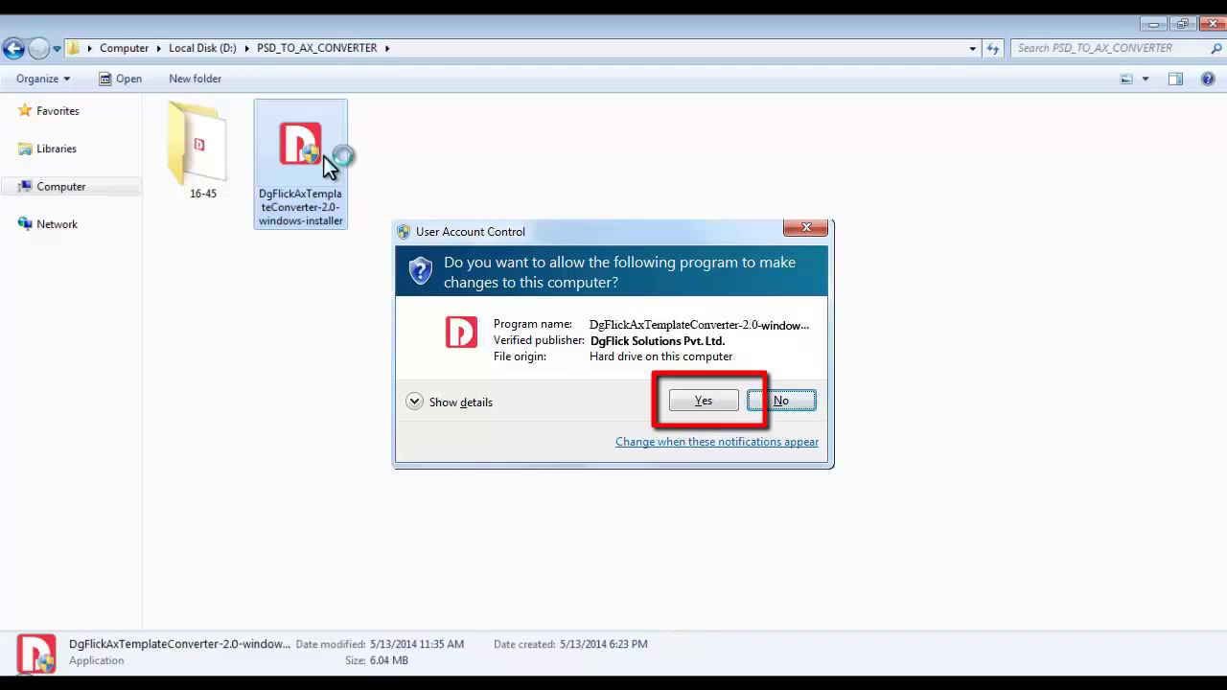
key(alt+y)
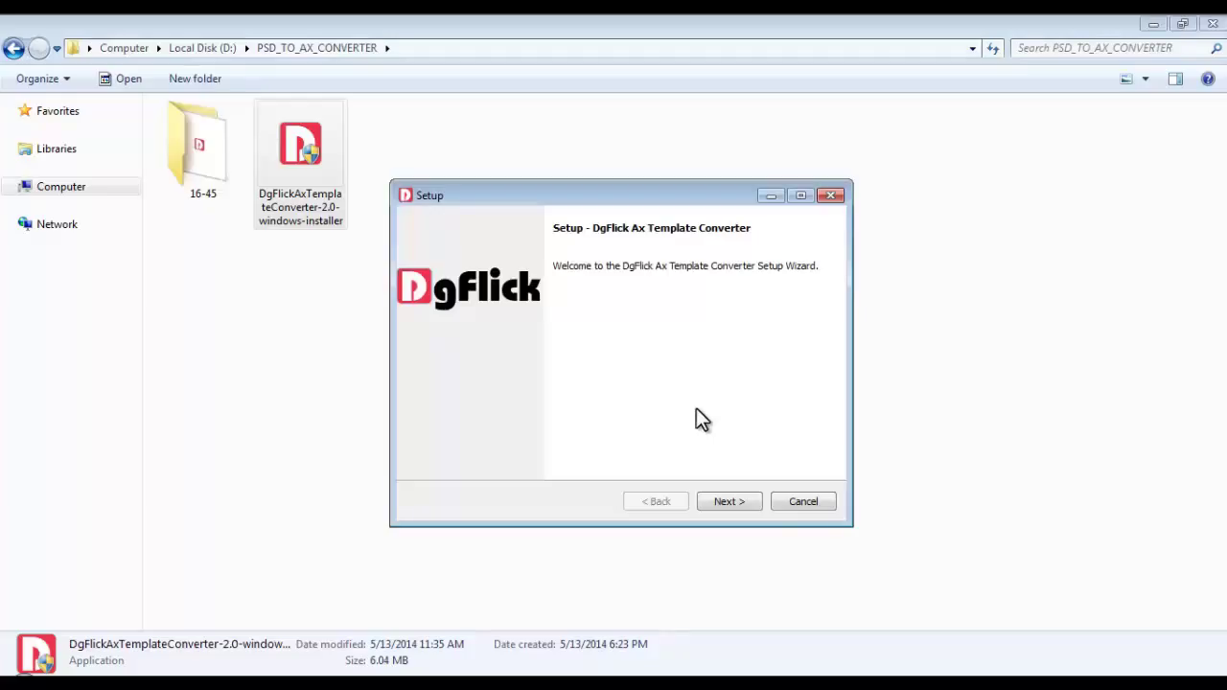
click(730, 502)
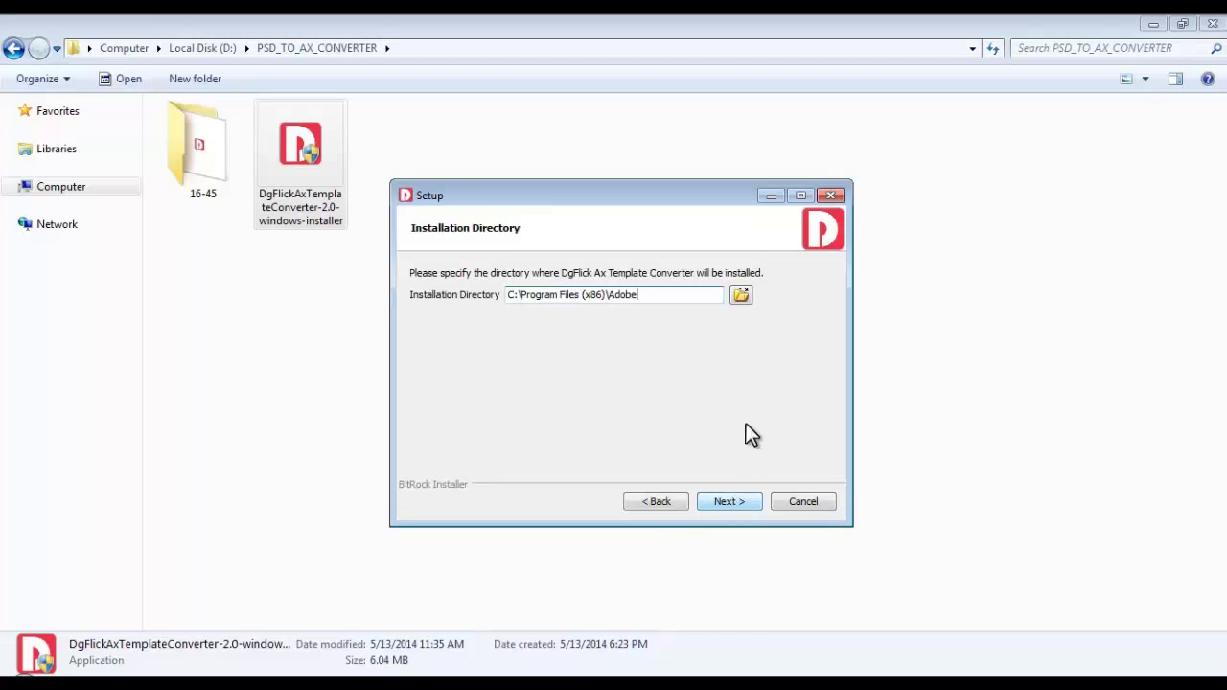
Set the installation directory to the Adobe Photoshop CC folder under Program Files (x86)\Adobe
click(737, 297)
drag(737, 296, 735, 342)
double_click(636, 308)
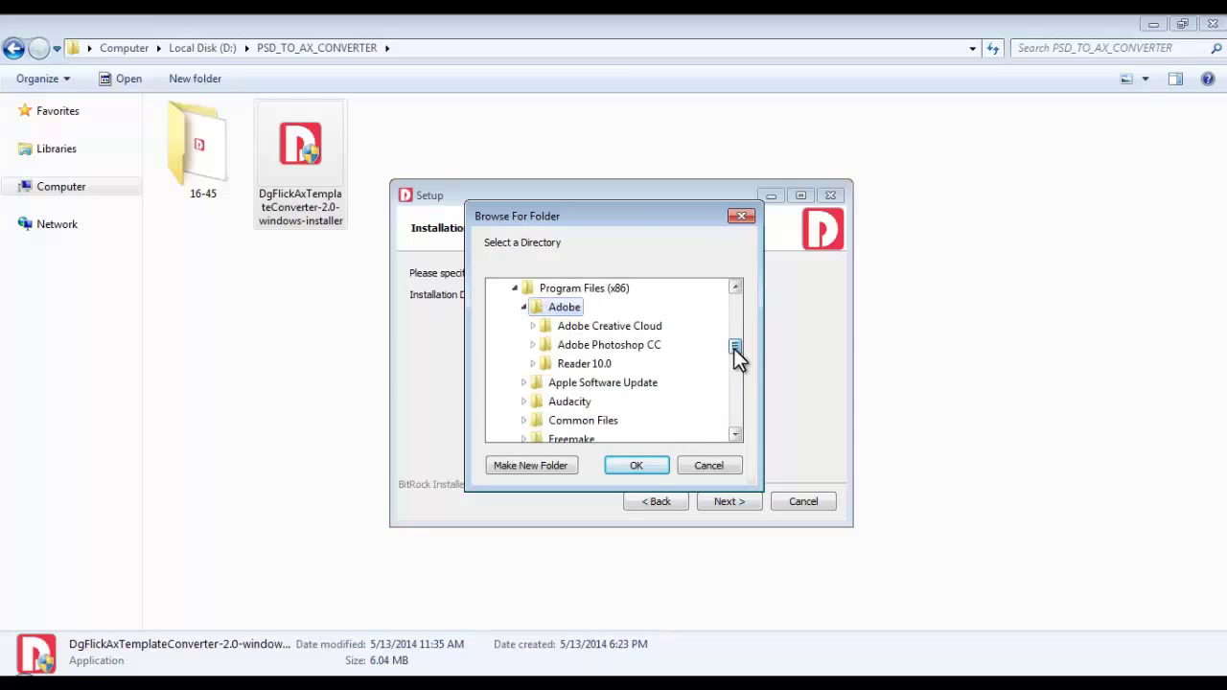
double_click(622, 346)
click(638, 467)
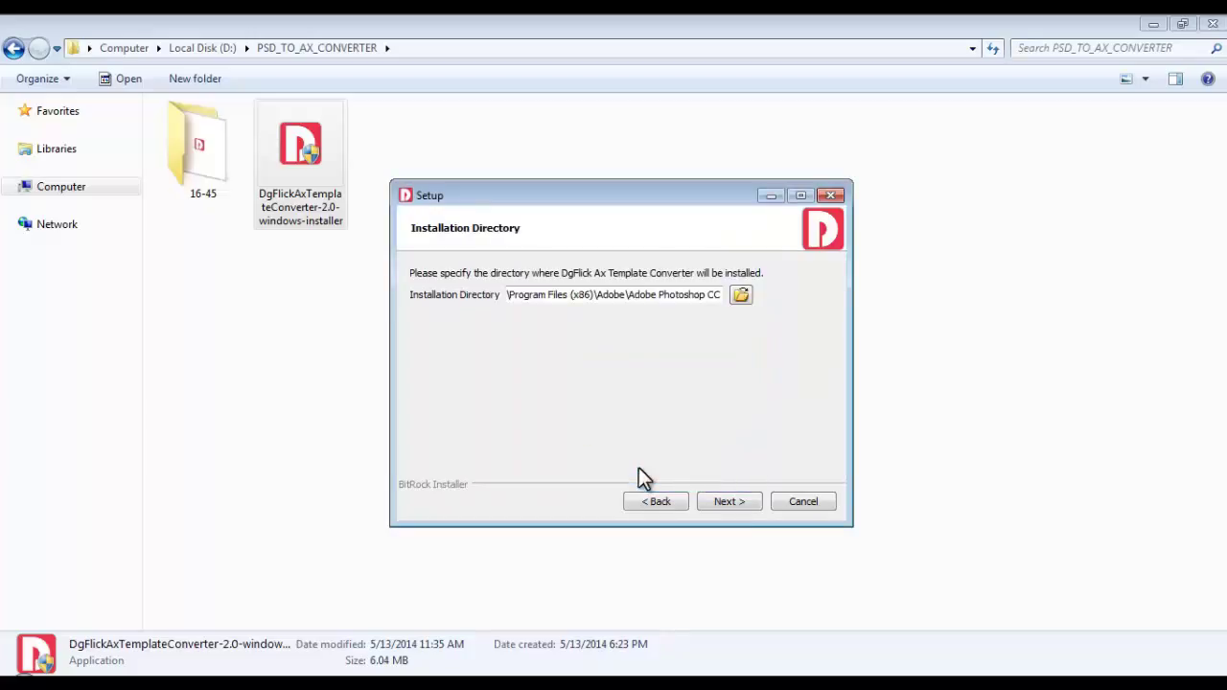
Install DgFlick Ax Template Converter into the chosen directory and finish the setup wizard
click(739, 503)
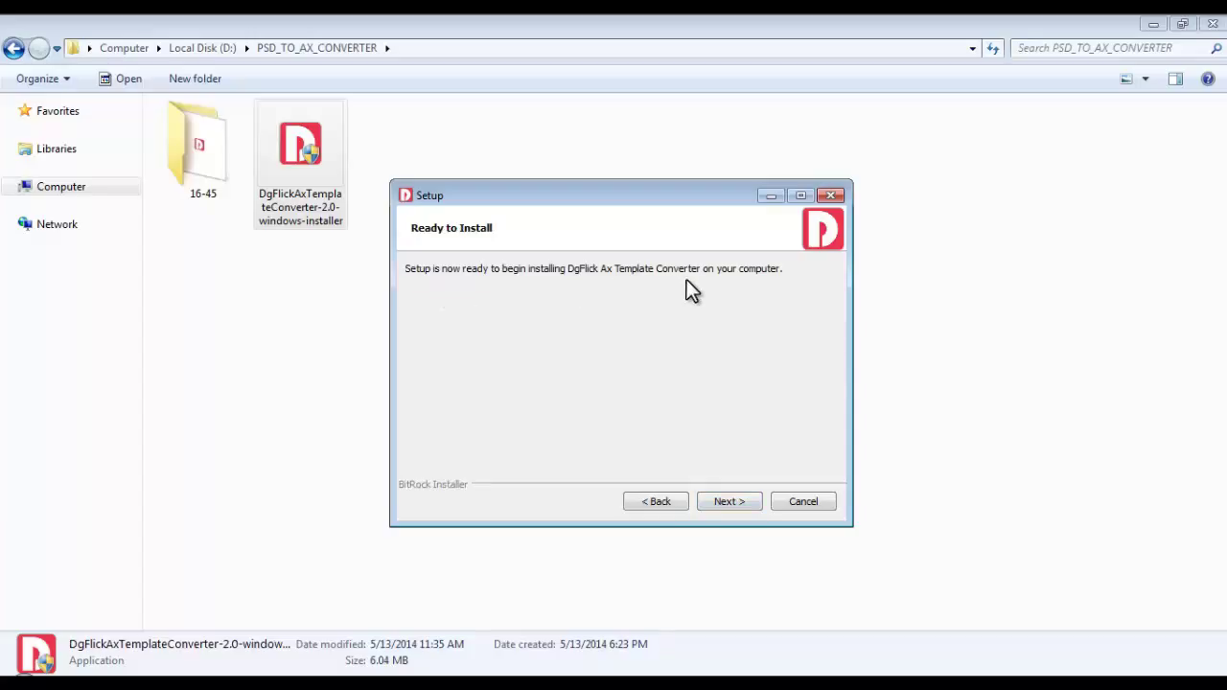
click(731, 502)
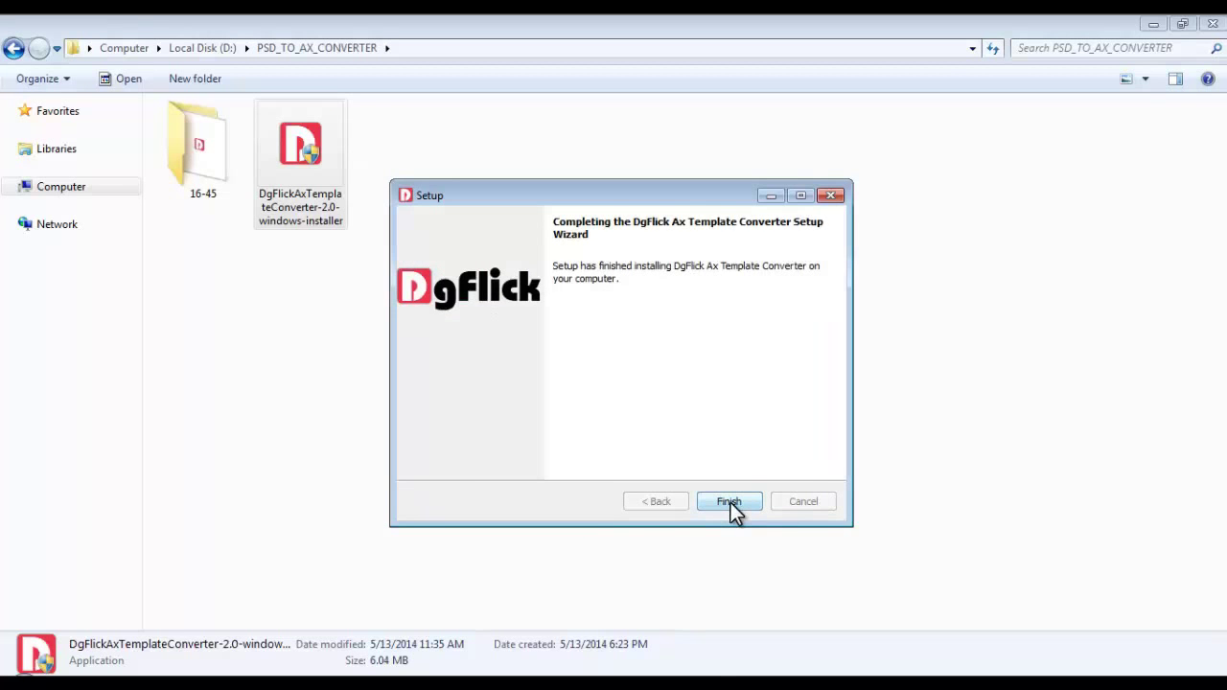
click(731, 502)
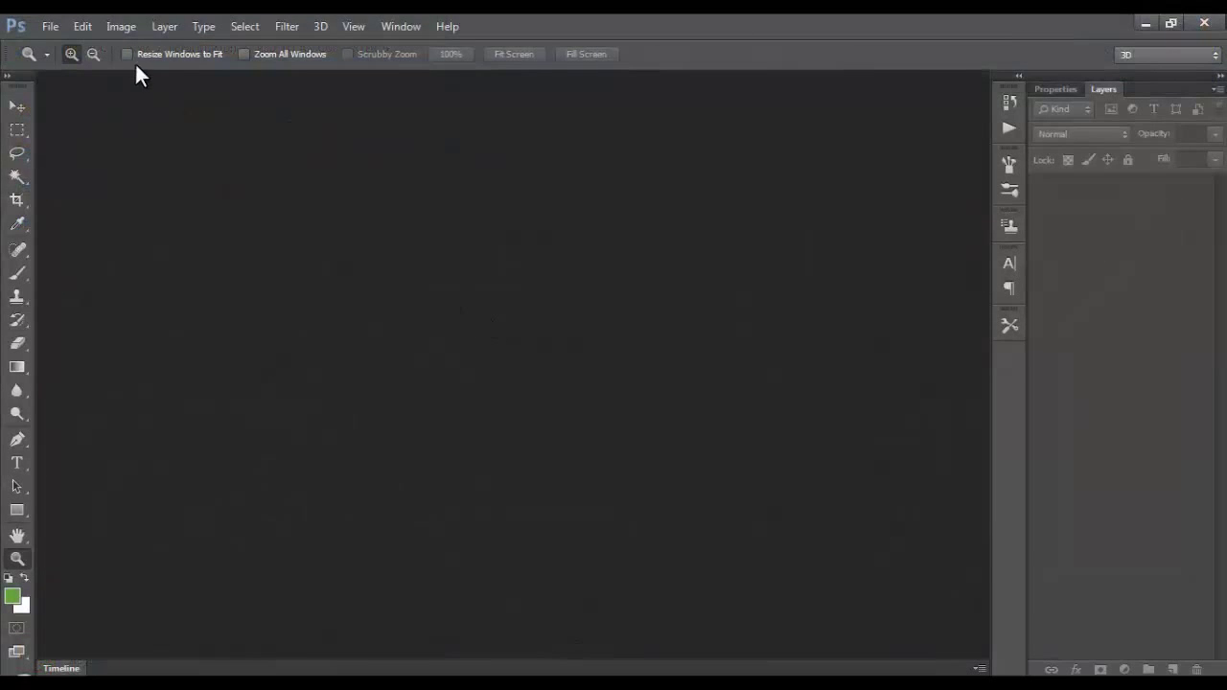
Open the DgFlick Ax Template Converter-Preferences script in Photoshop
click(48, 26)
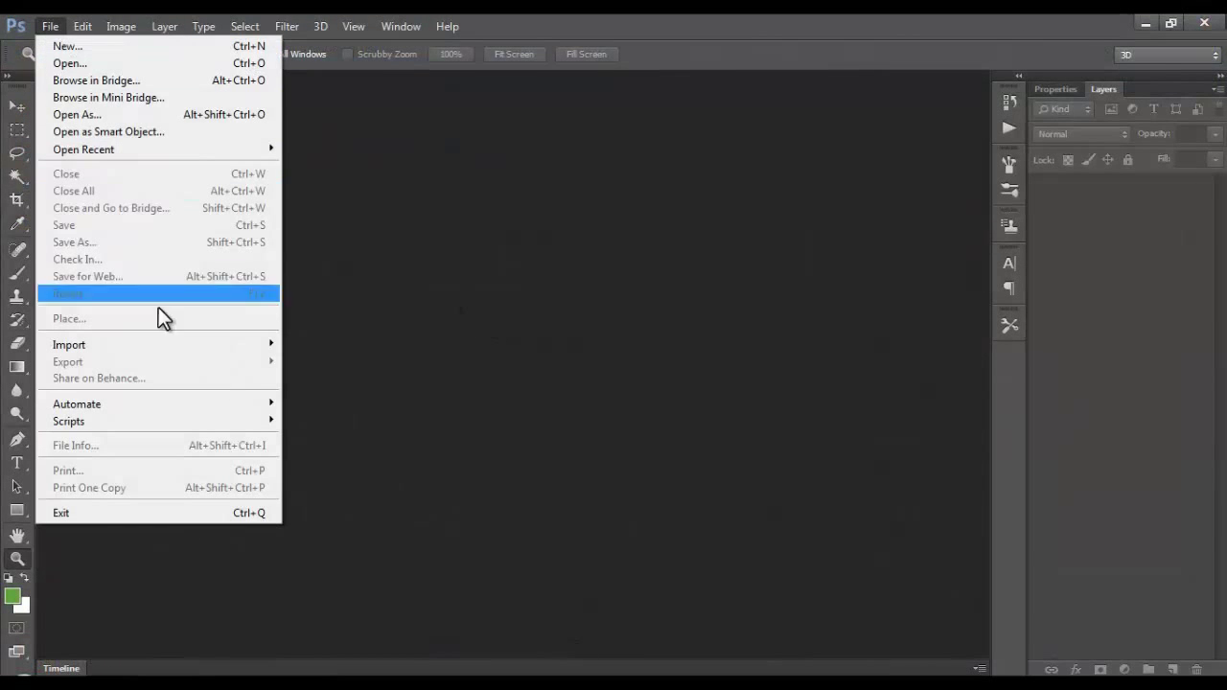
mouse_move(187, 423)
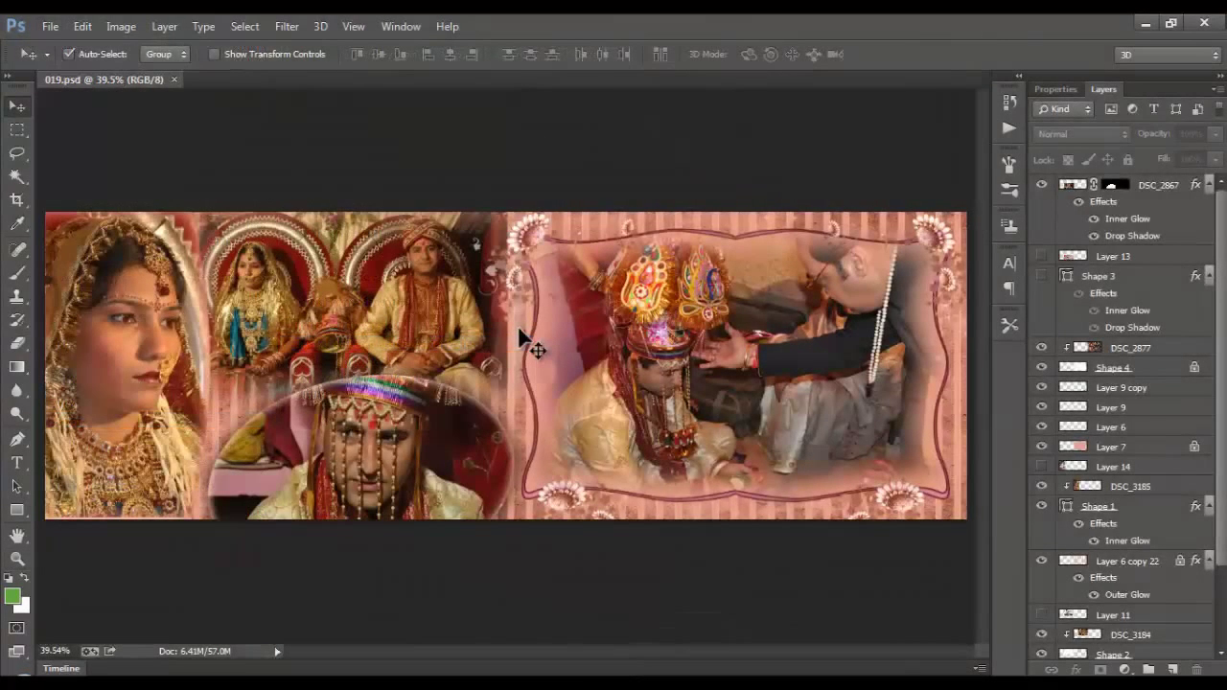
click(52, 28)
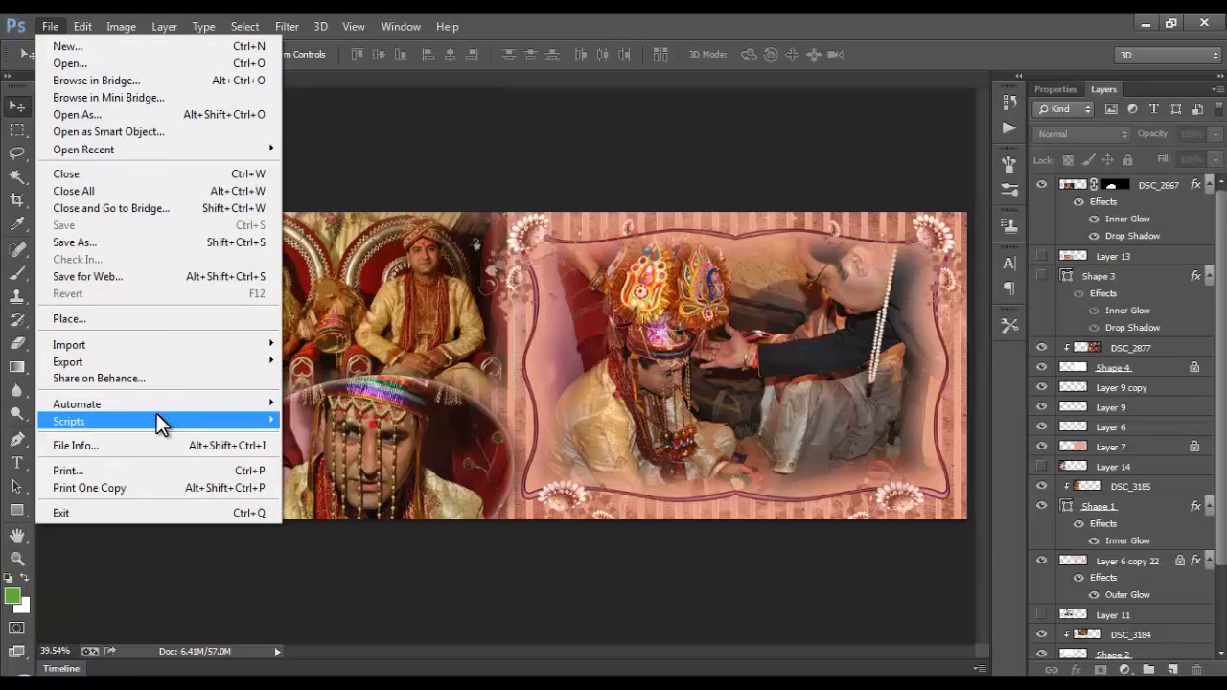
mouse_move(159, 424)
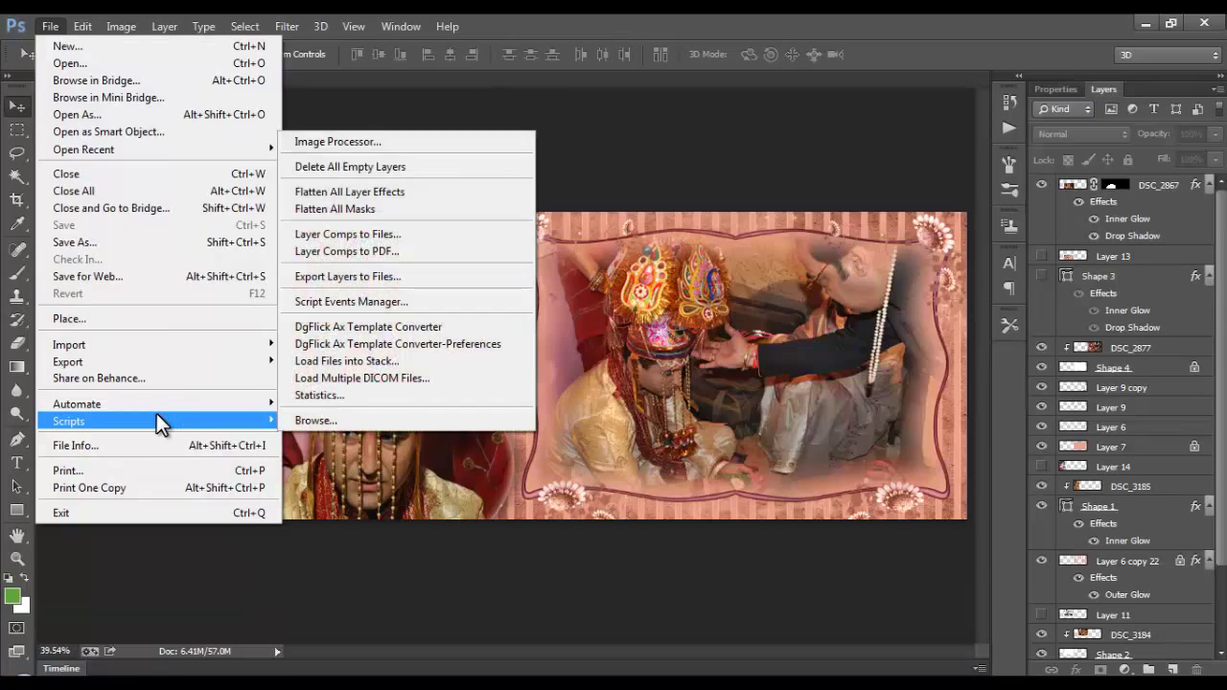
click(449, 341)
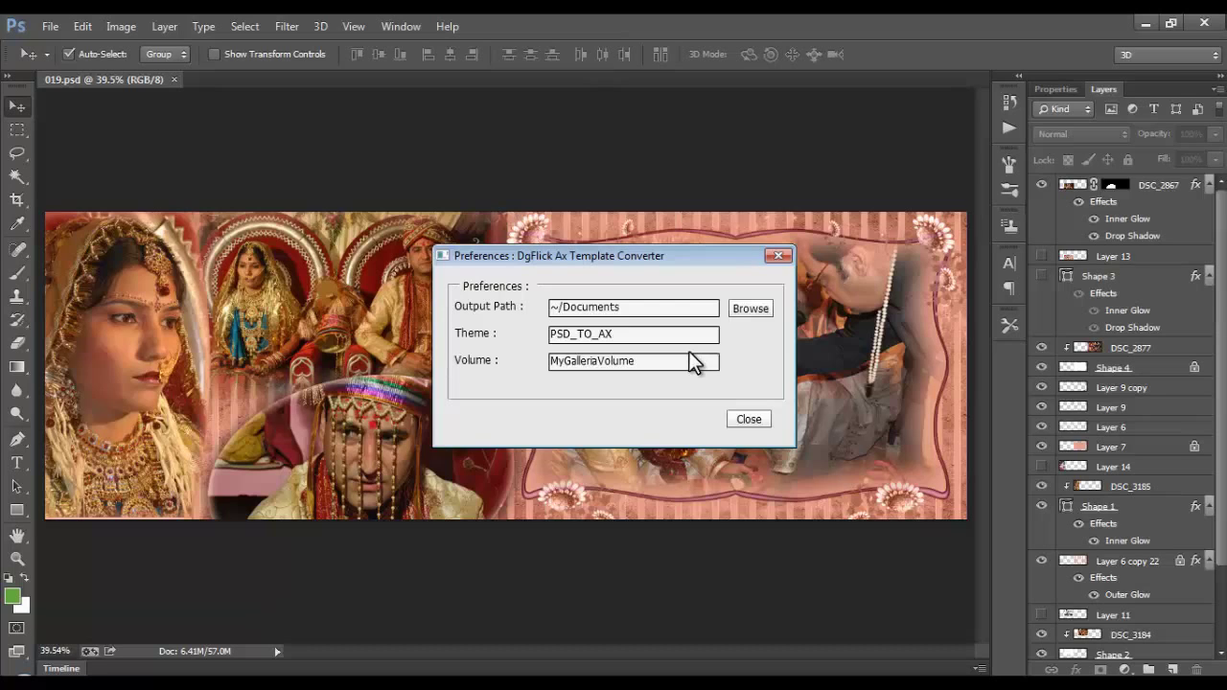
Set the converter's output path to the Indian Wedding 001 folder on Local Disk (D:)
click(753, 310)
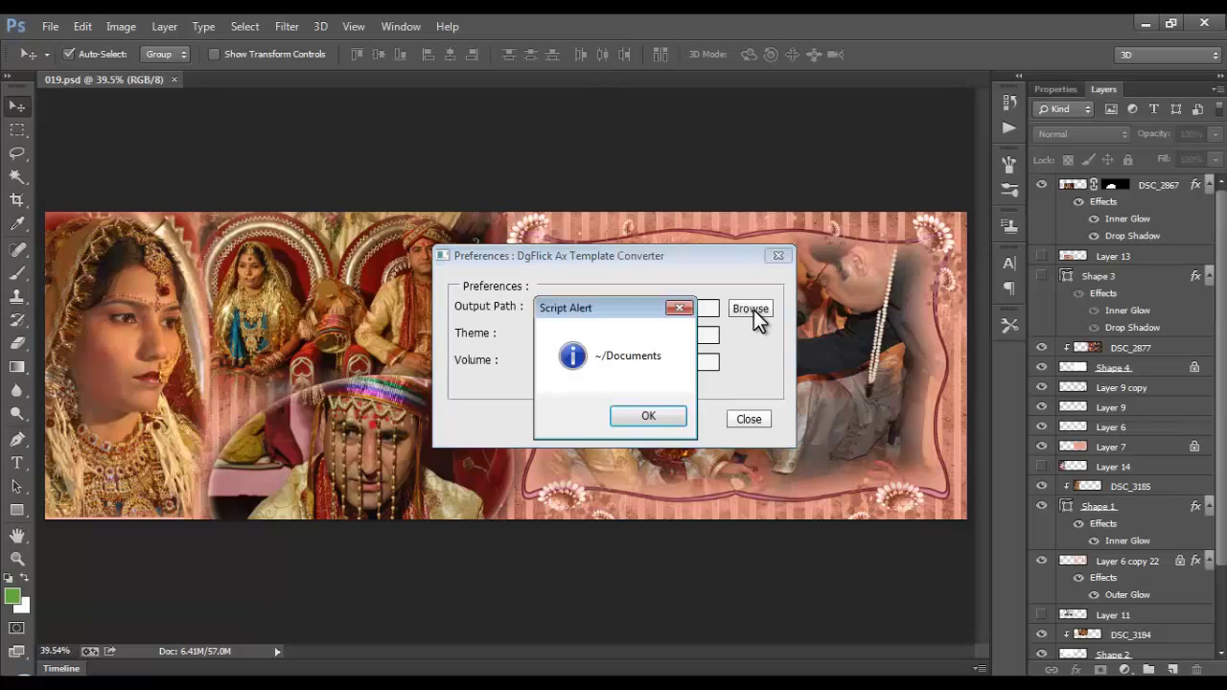
click(651, 417)
scroll(731, 328, down, 3)
click(545, 326)
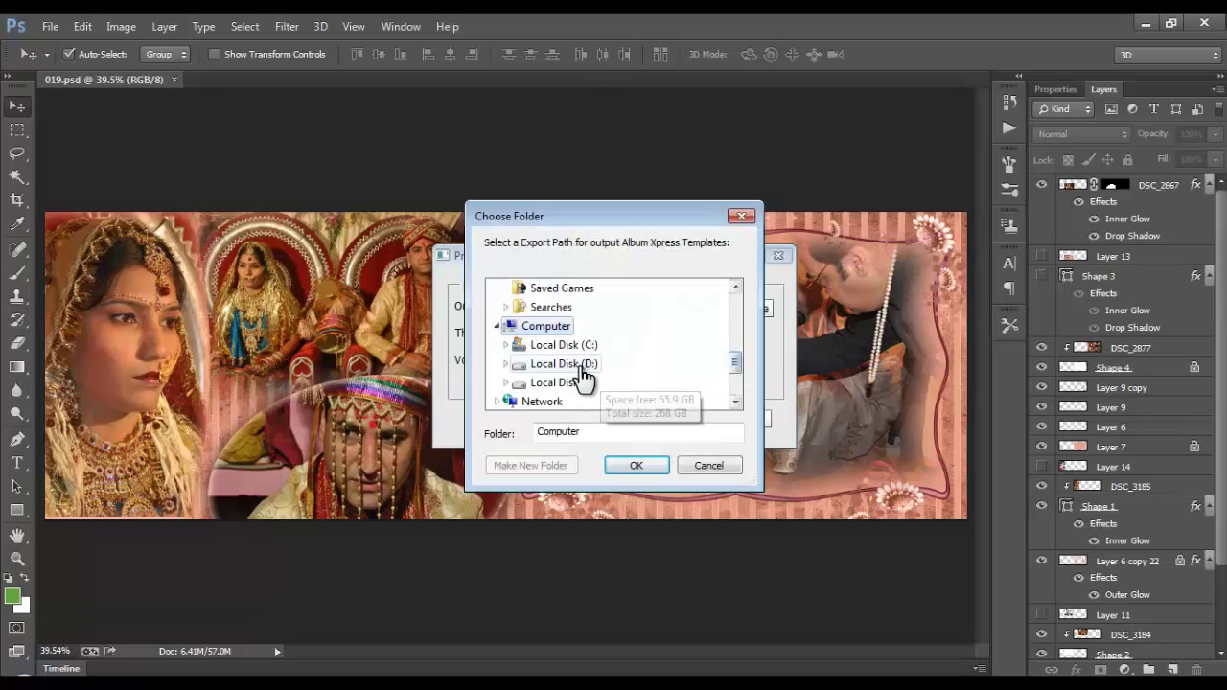
click(581, 365)
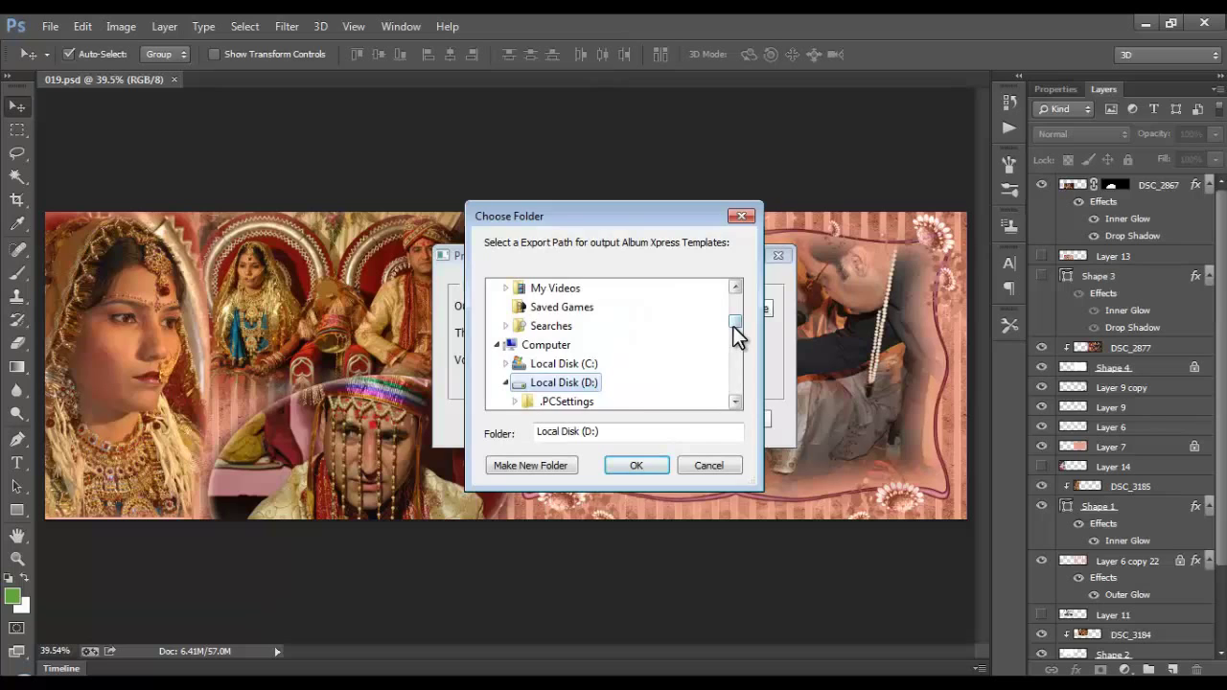
drag(732, 325, 730, 361)
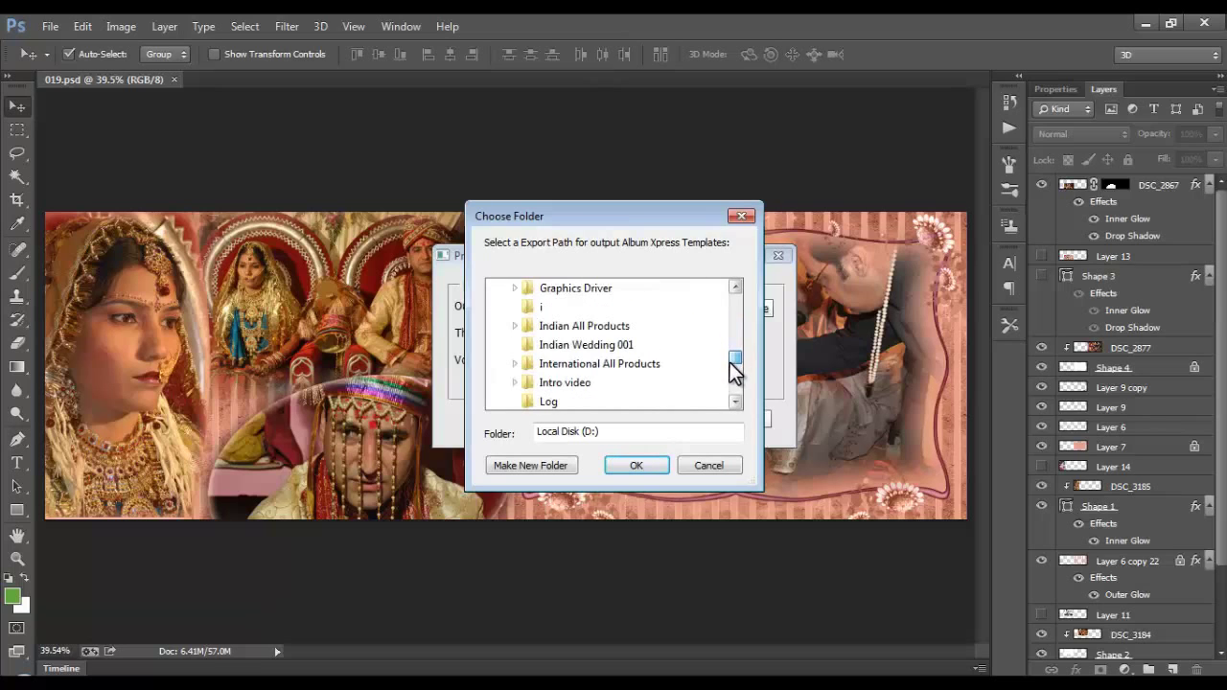
click(594, 346)
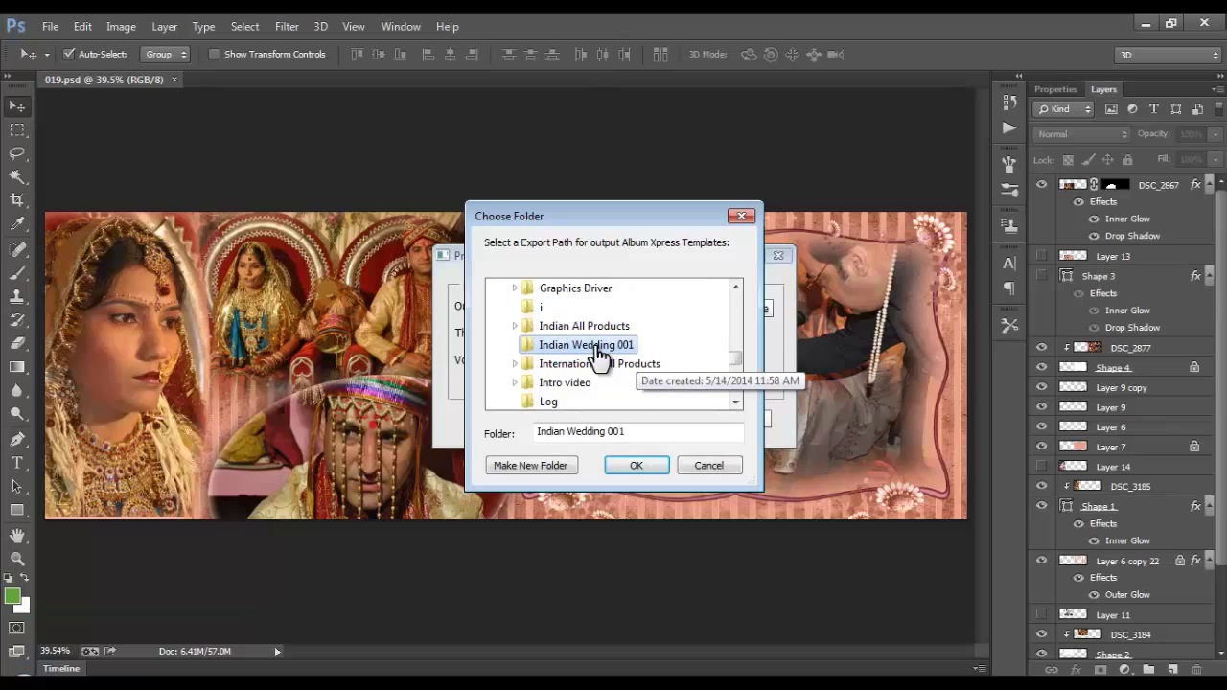
click(641, 465)
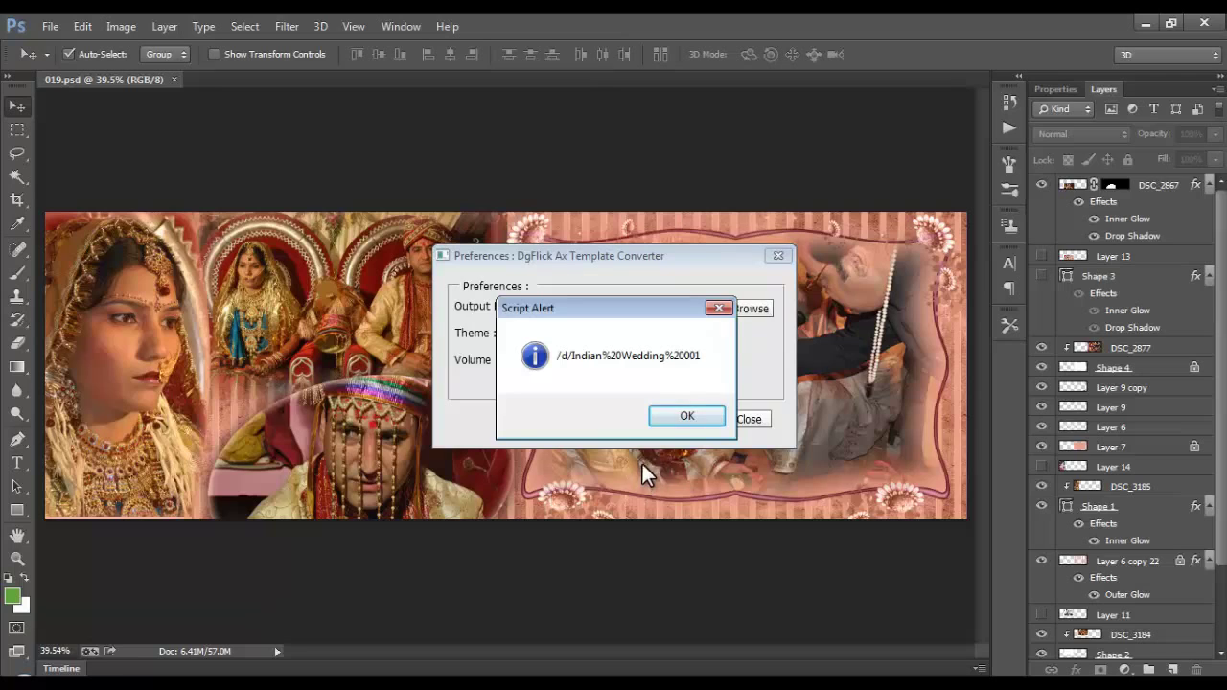
click(682, 420)
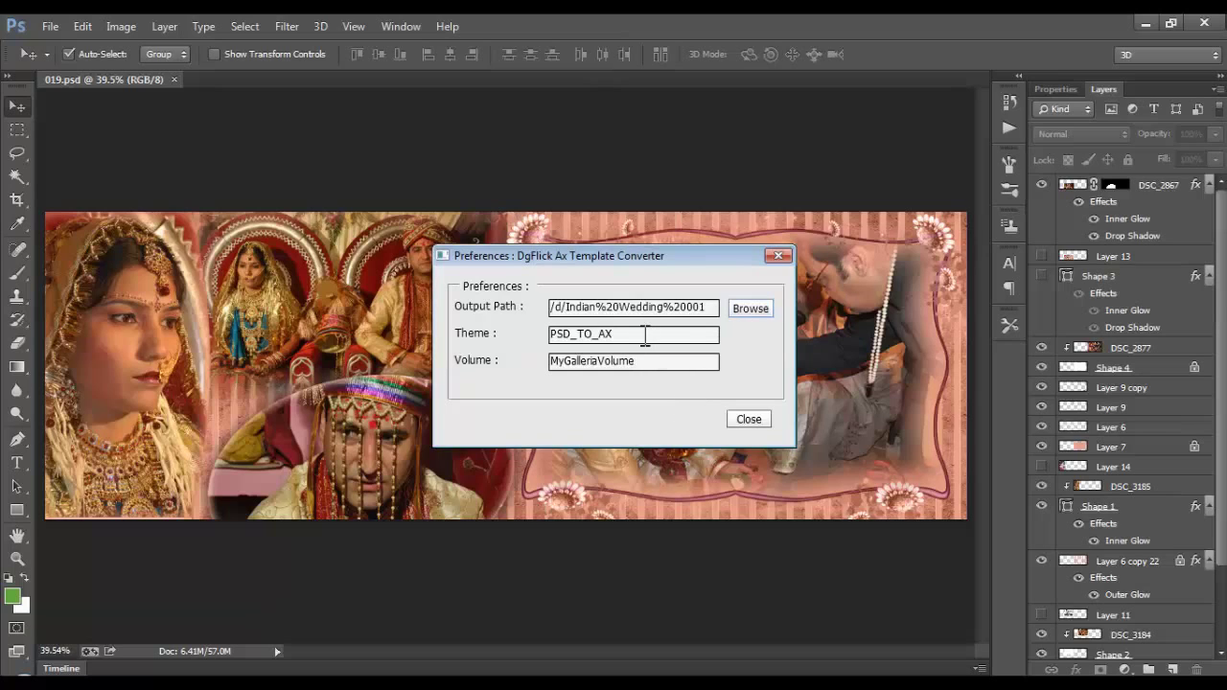
Set the theme to North India and the volume to 001, and close the converter preferences
drag(643, 335, 542, 335)
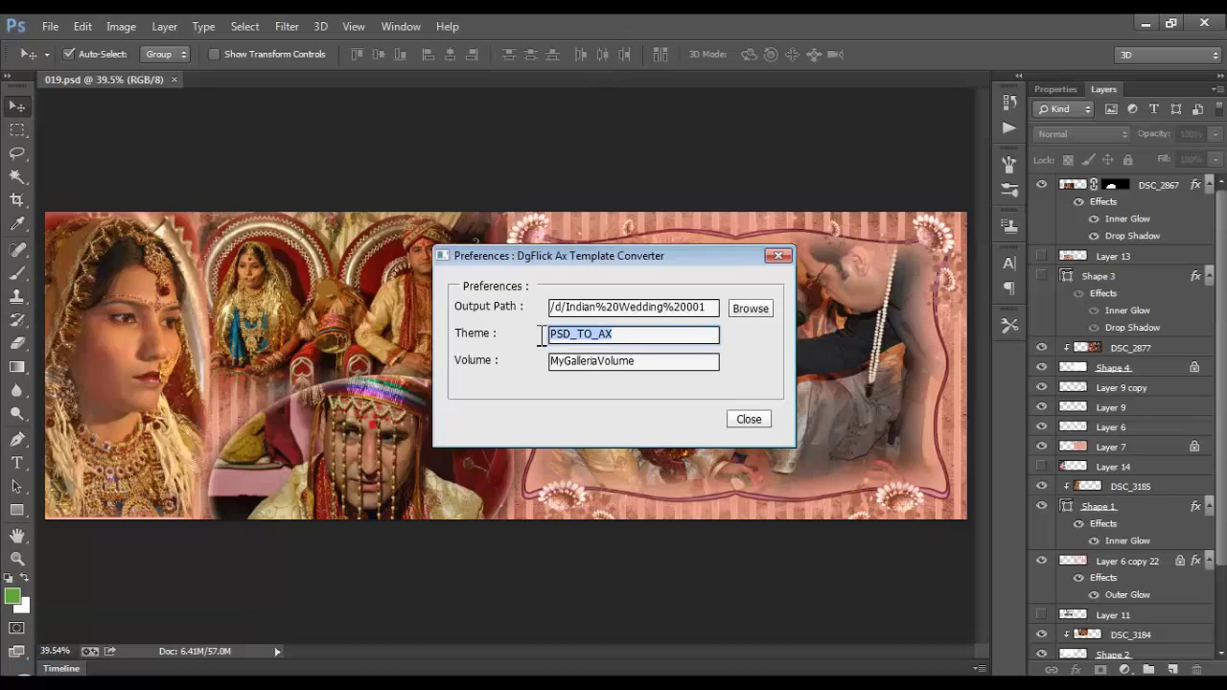
text(North India)
click(647, 361)
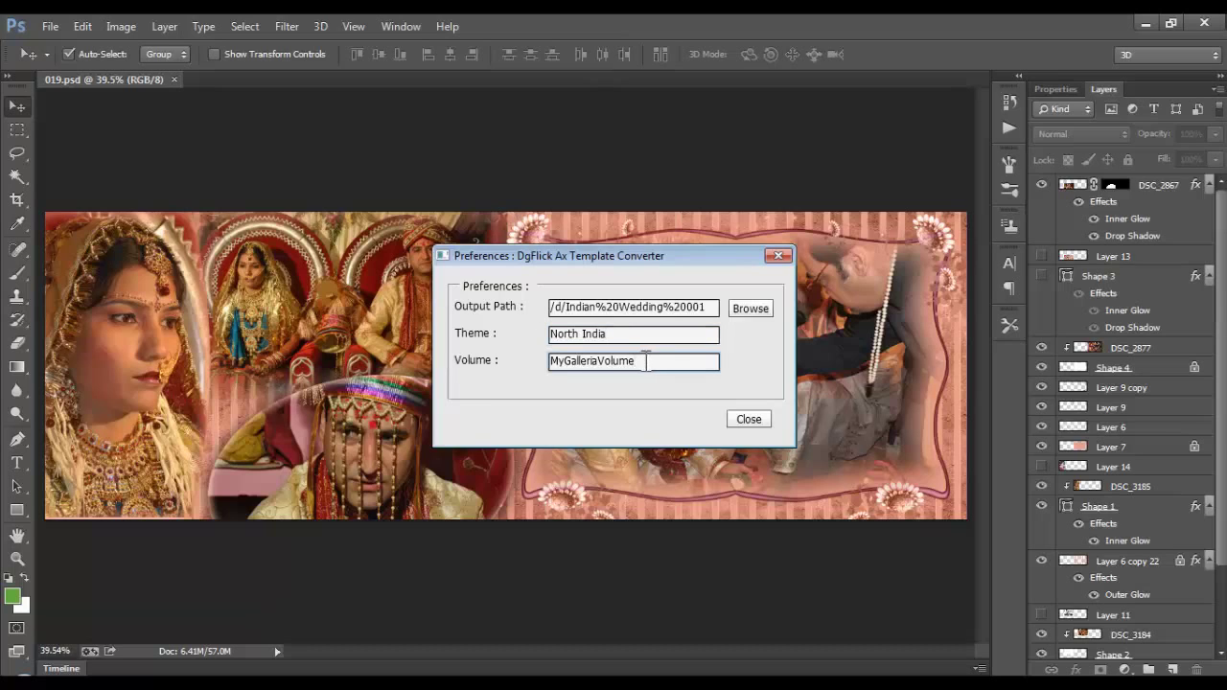
drag(647, 362, 531, 360)
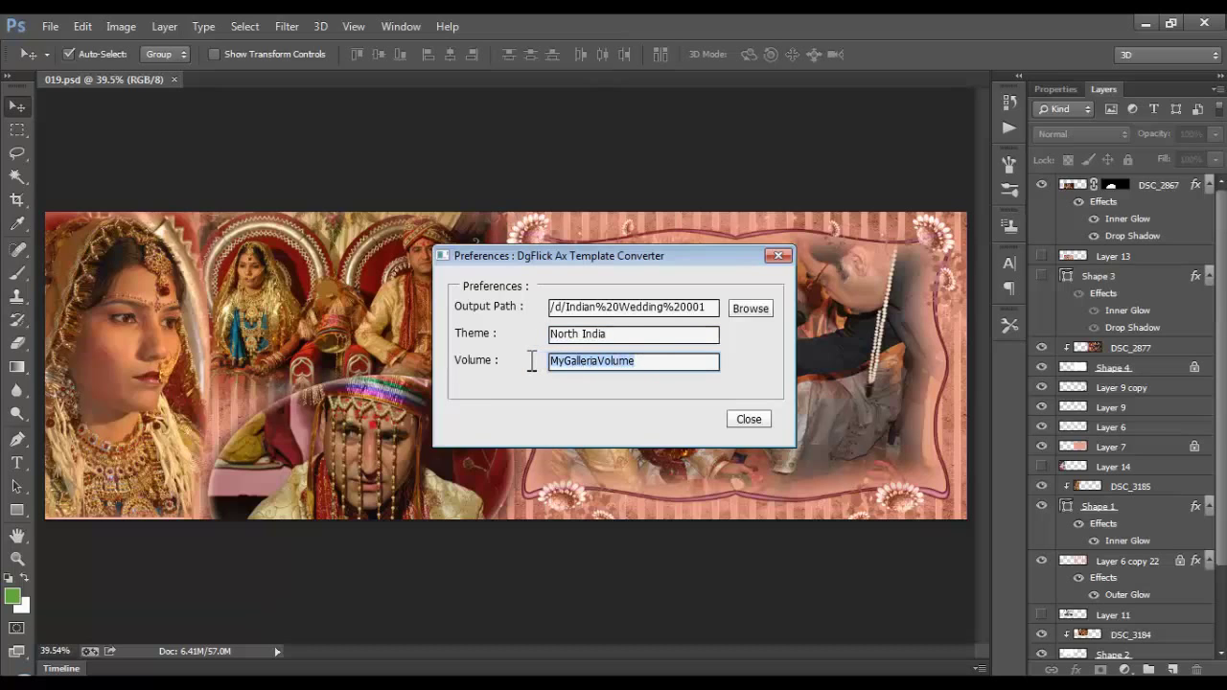
text(001)
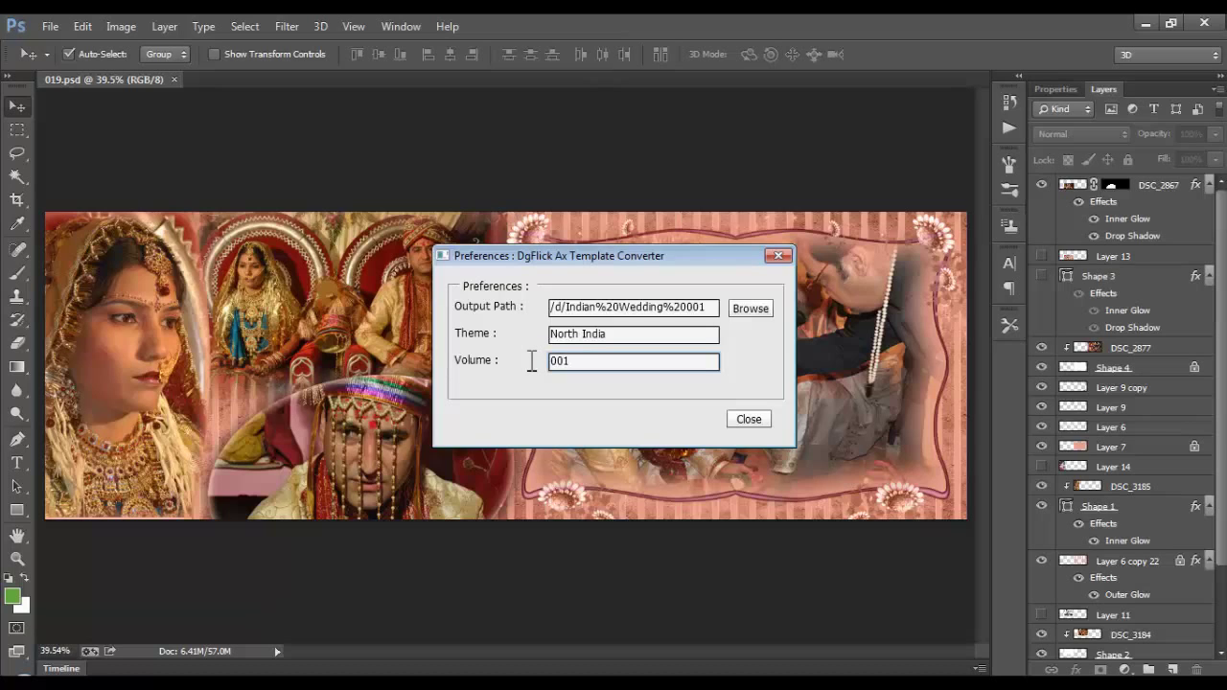
click(748, 421)
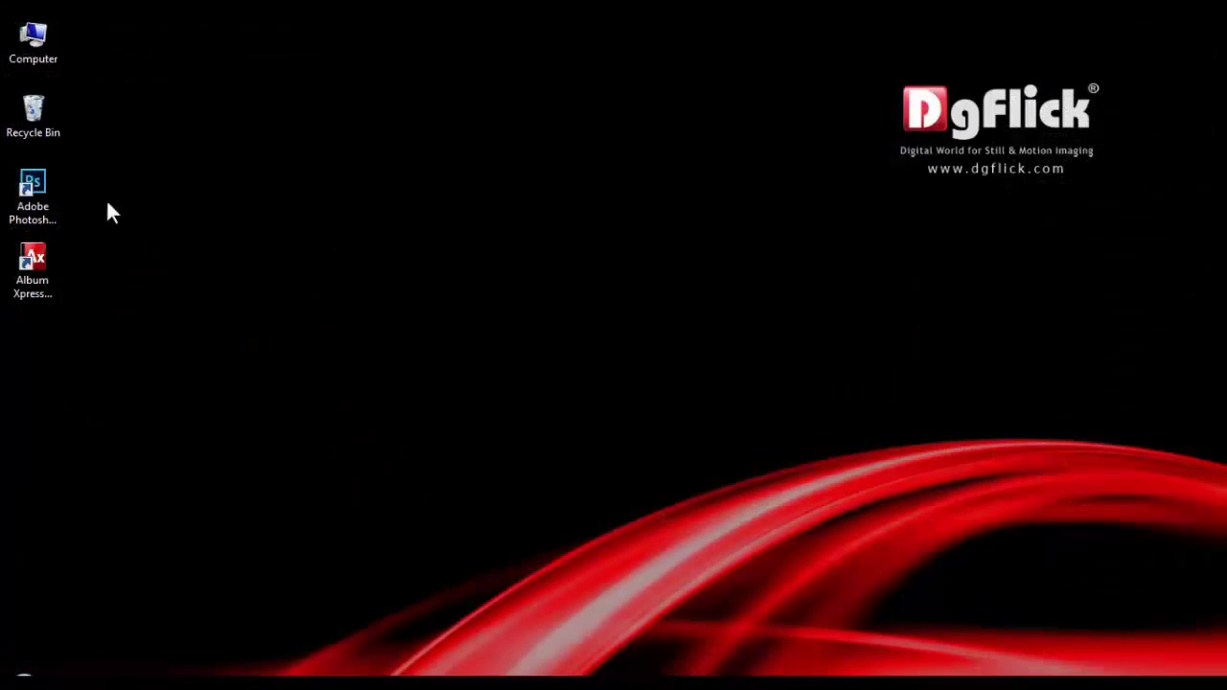
Launch Adobe Photoshop from the desktop and open the 019 PSD file from the PSD to AX Converter folder
double_click(32, 195)
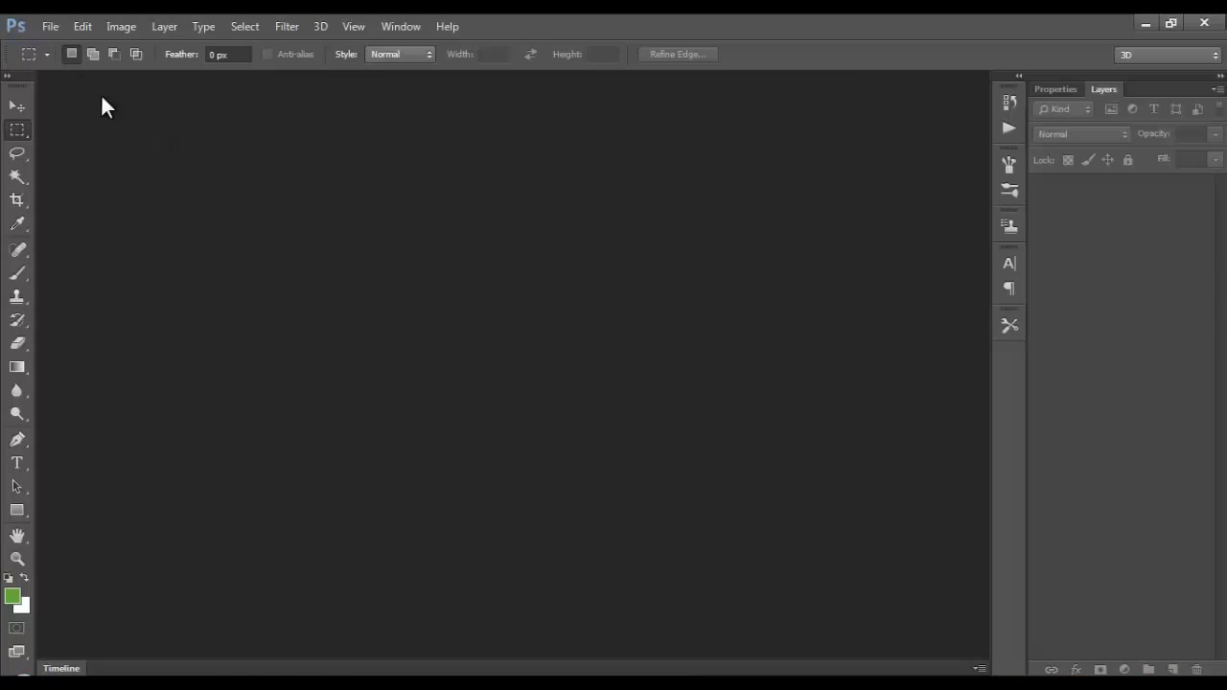
click(50, 26)
click(75, 65)
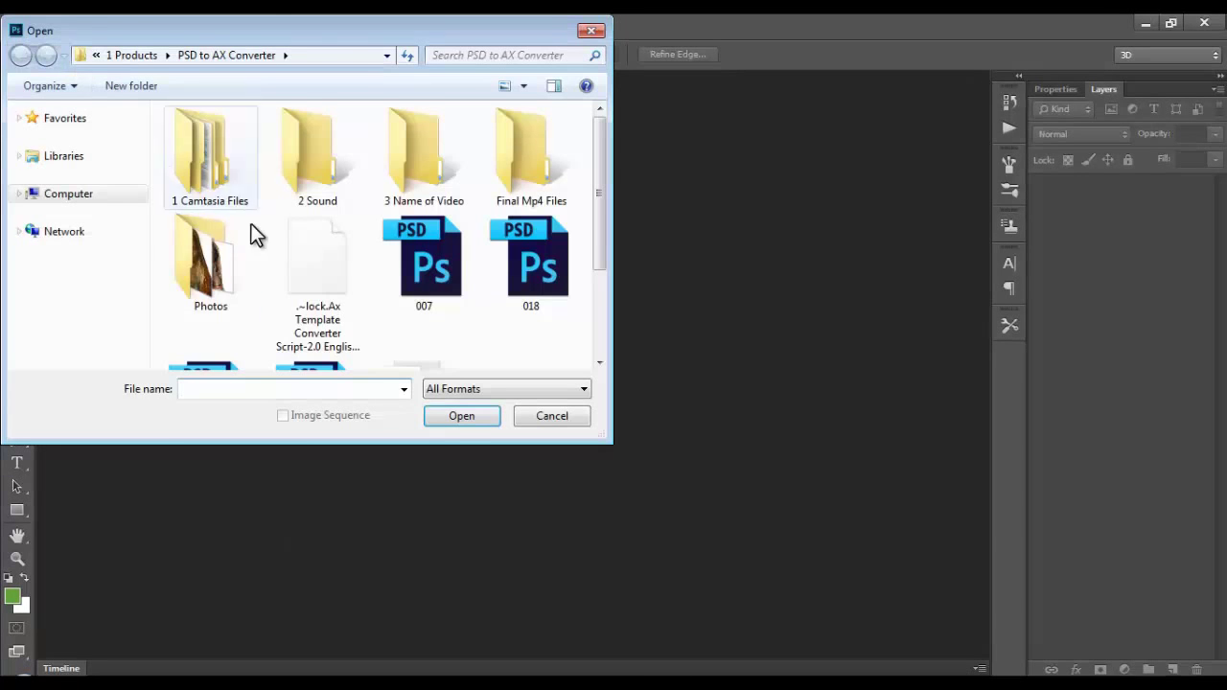
drag(595, 230, 589, 345)
click(320, 297)
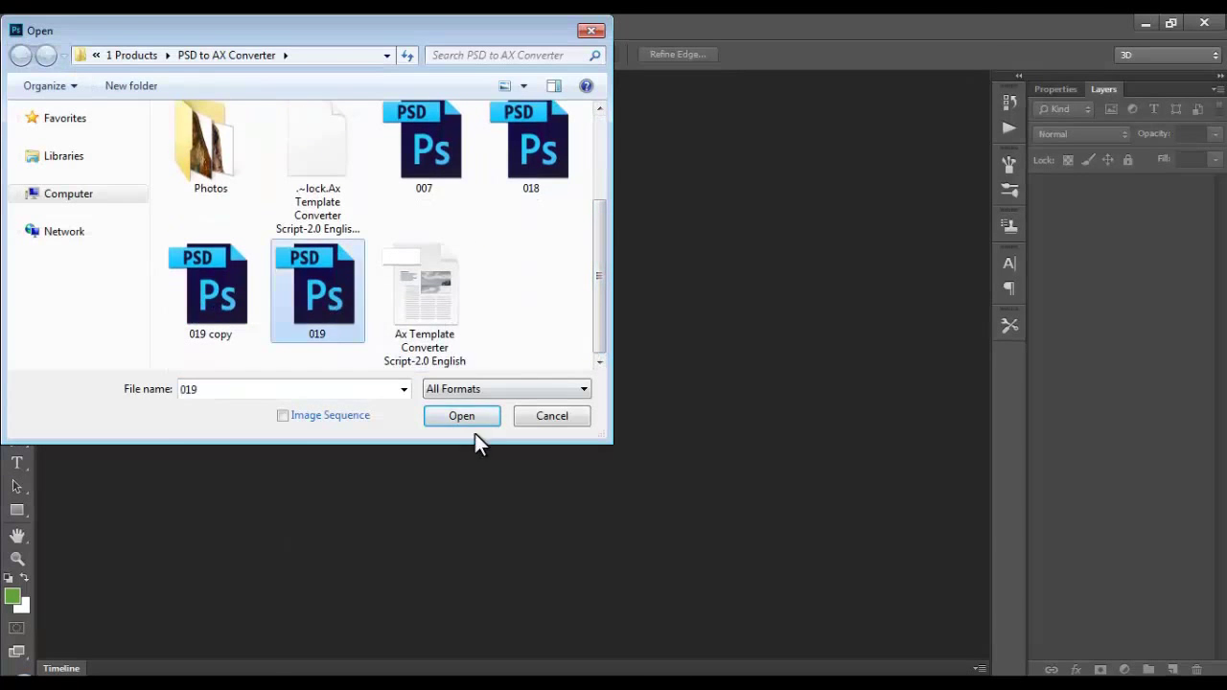
click(476, 419)
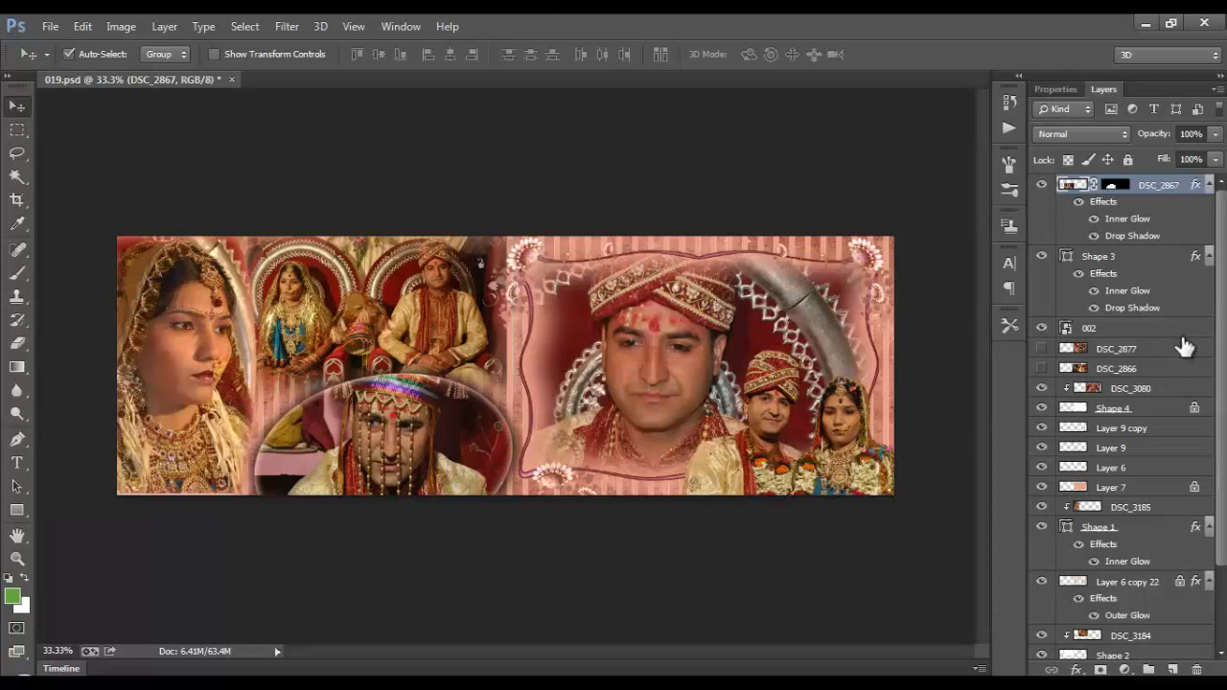
Review the layers of 019.psd and run the DgFlick Ax Template Converter script on it
scroll(1216, 343, down, 1)
scroll(1216, 364, down, 3)
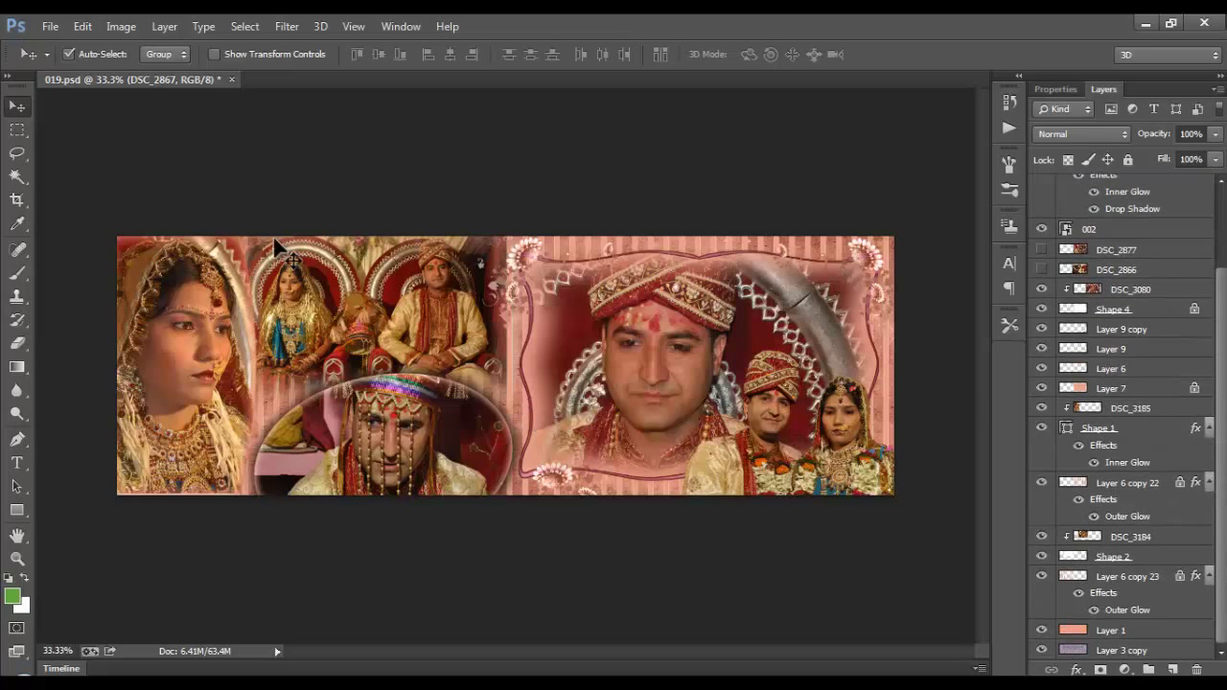
click(50, 27)
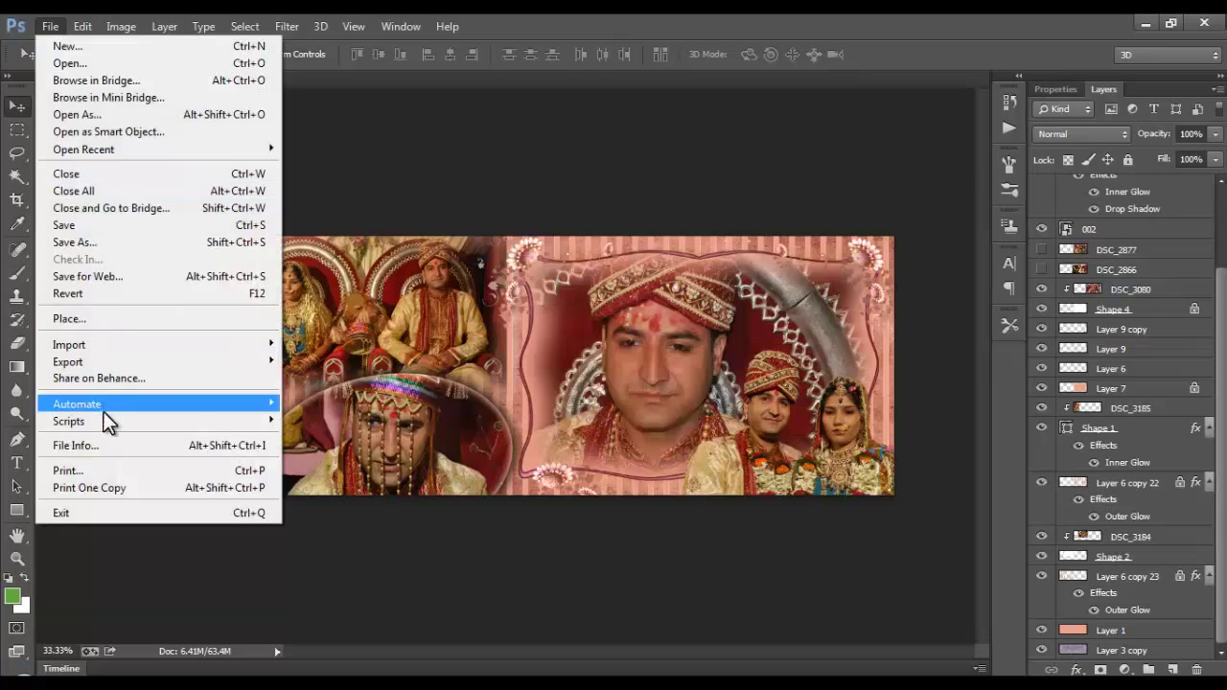
mouse_move(104, 419)
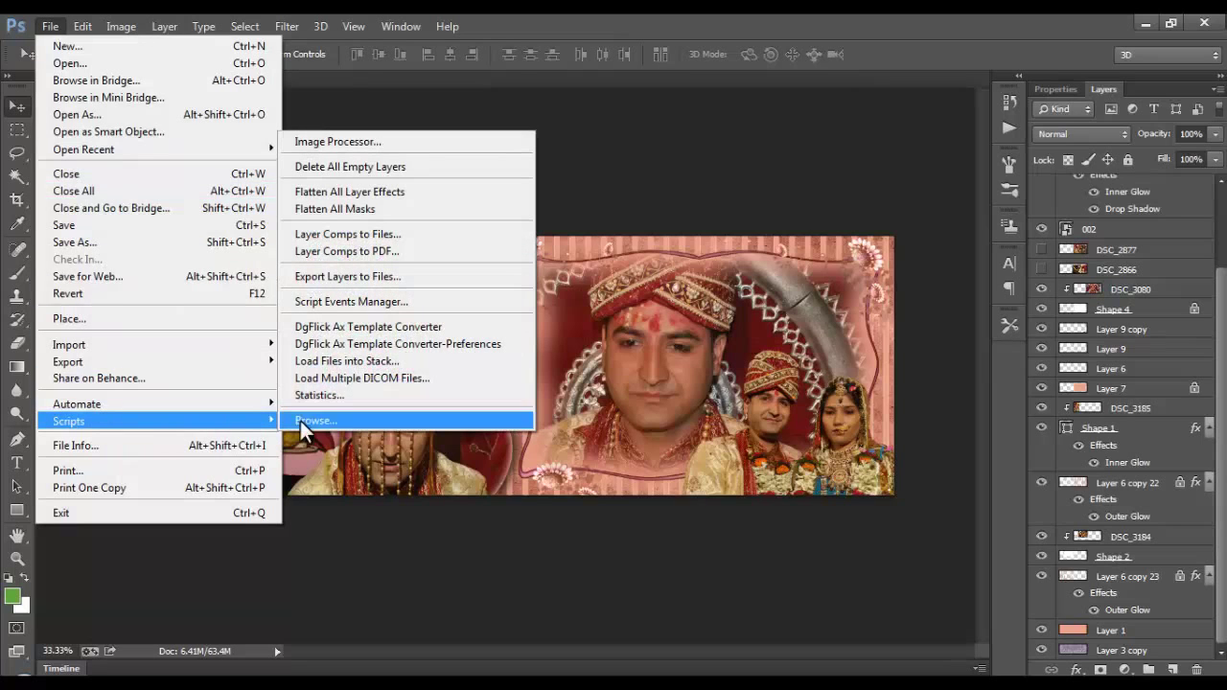
click(386, 326)
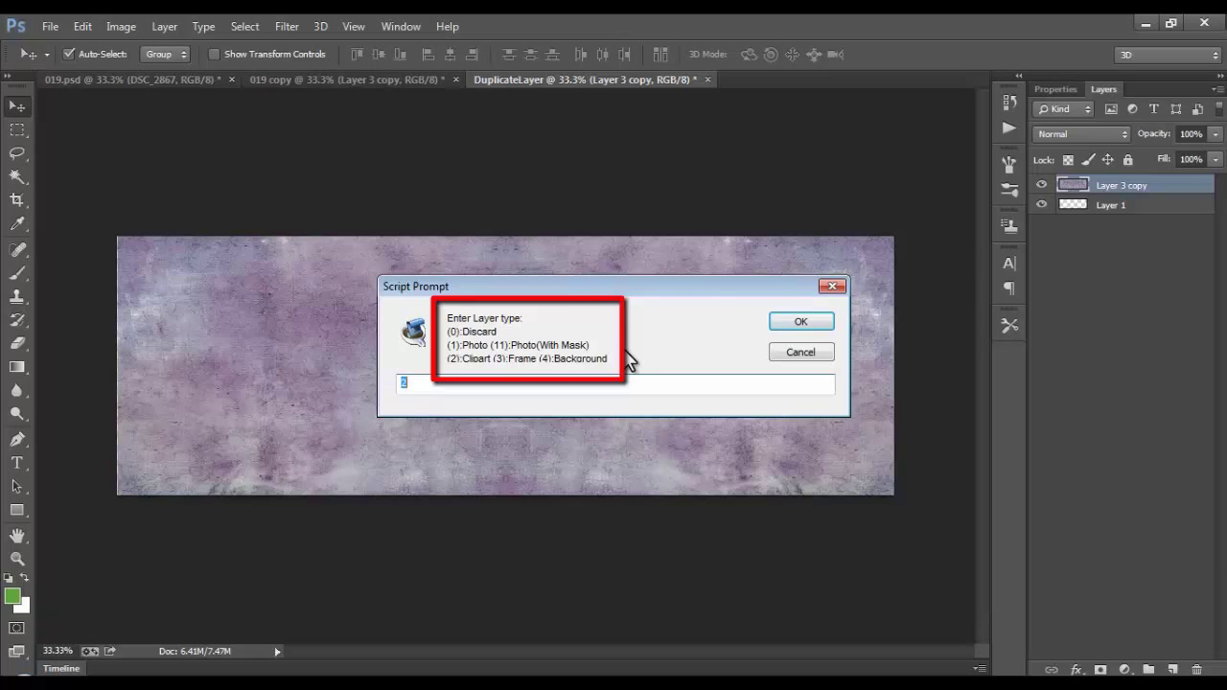
Classify the purple texture Layer 3 copy, the solid salmon Layer 2 and the striped Layer 6 copy 23 as Background (4)
drag(621, 294, 718, 452)
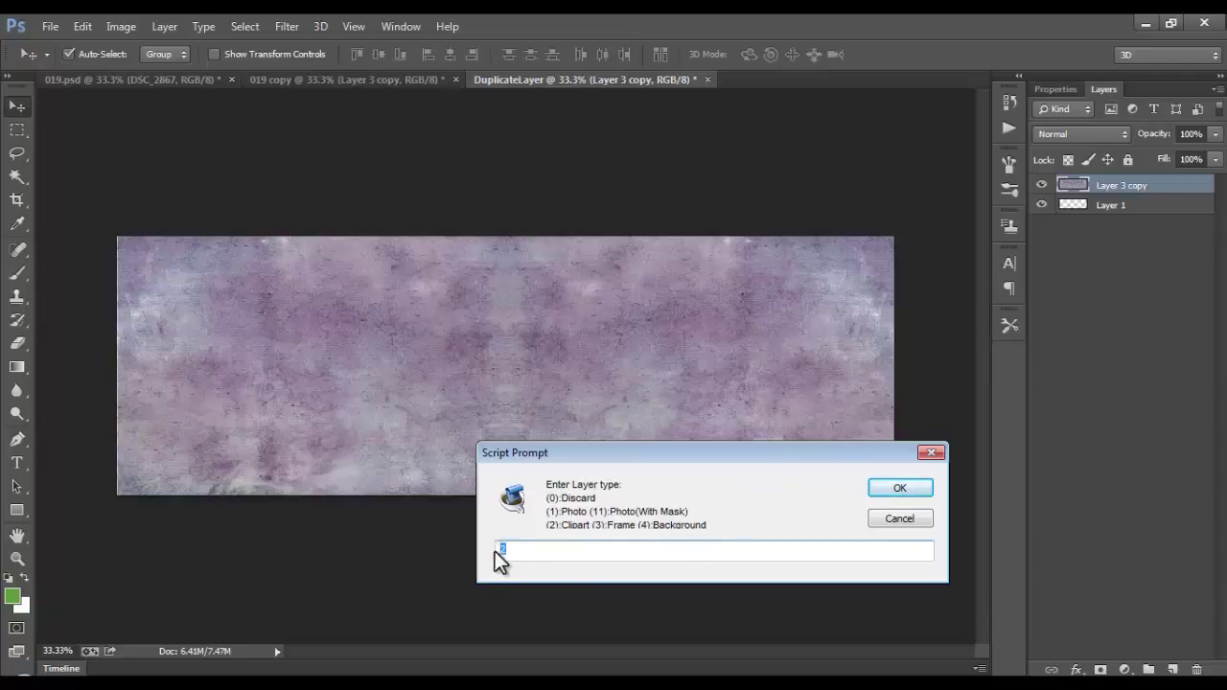
text(4)
click(907, 490)
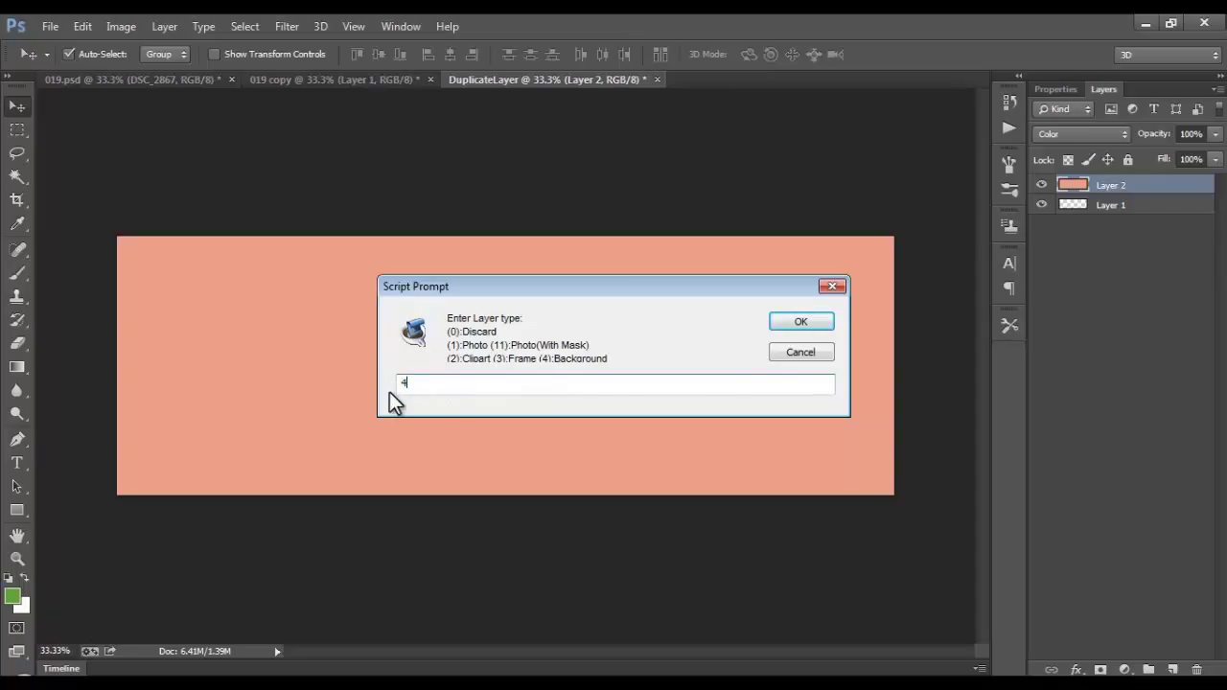
click(805, 322)
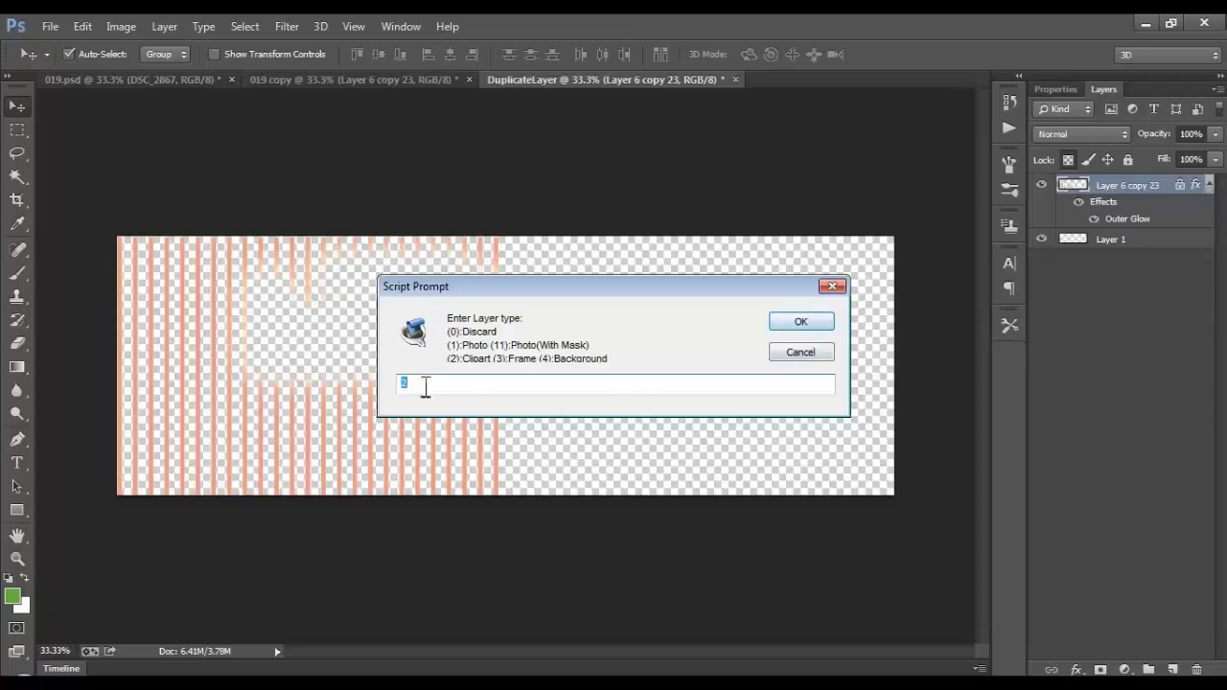
text(4)
click(803, 321)
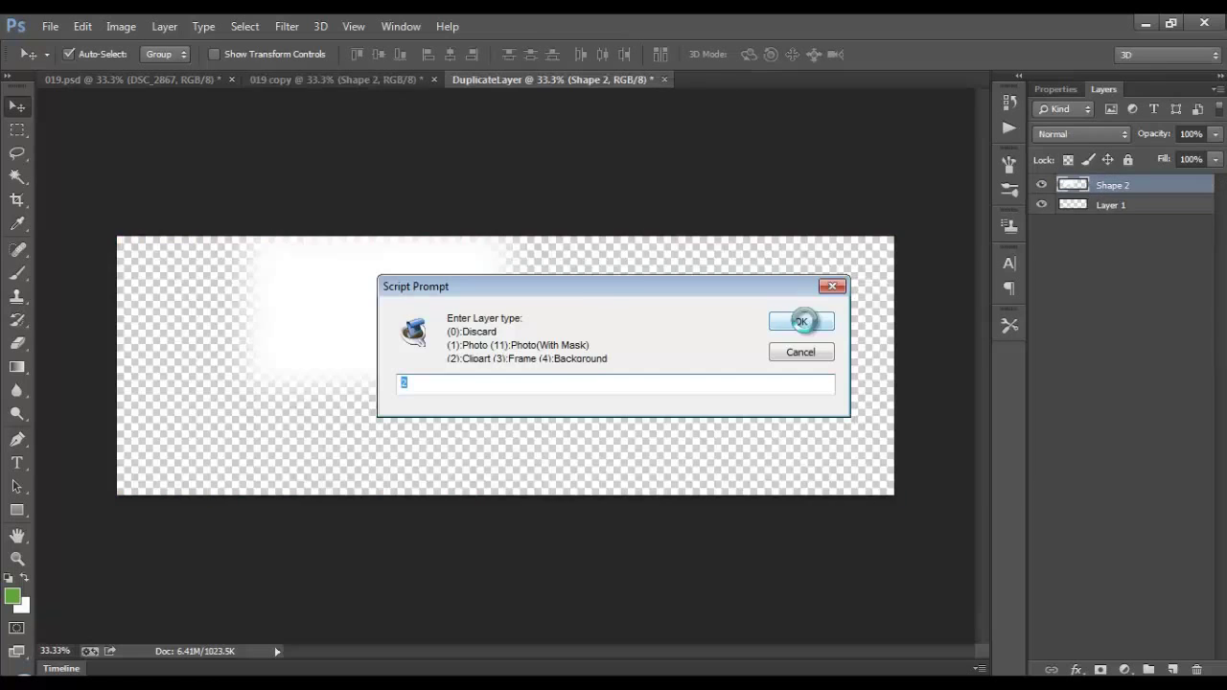
Classify Shape 2 as Photo With Mask (11), DSC_3184 as Discard (0) and the striped Layer 6 copy 22 as Background (4)
drag(604, 287, 767, 369)
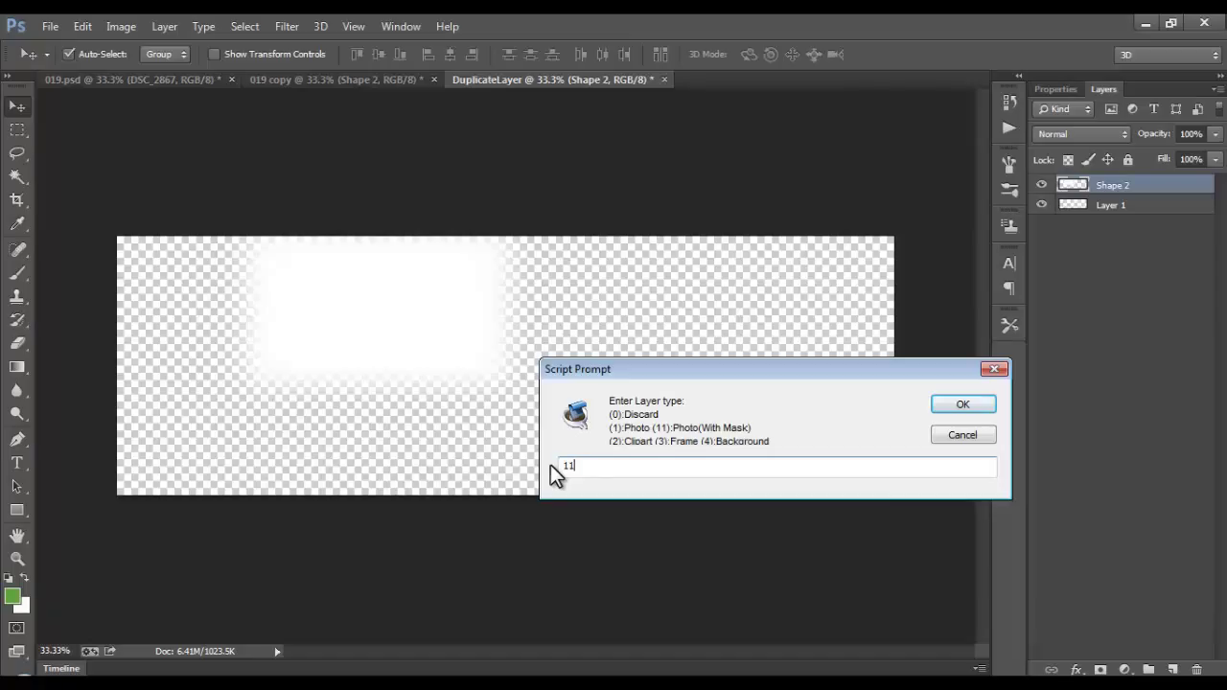
click(961, 406)
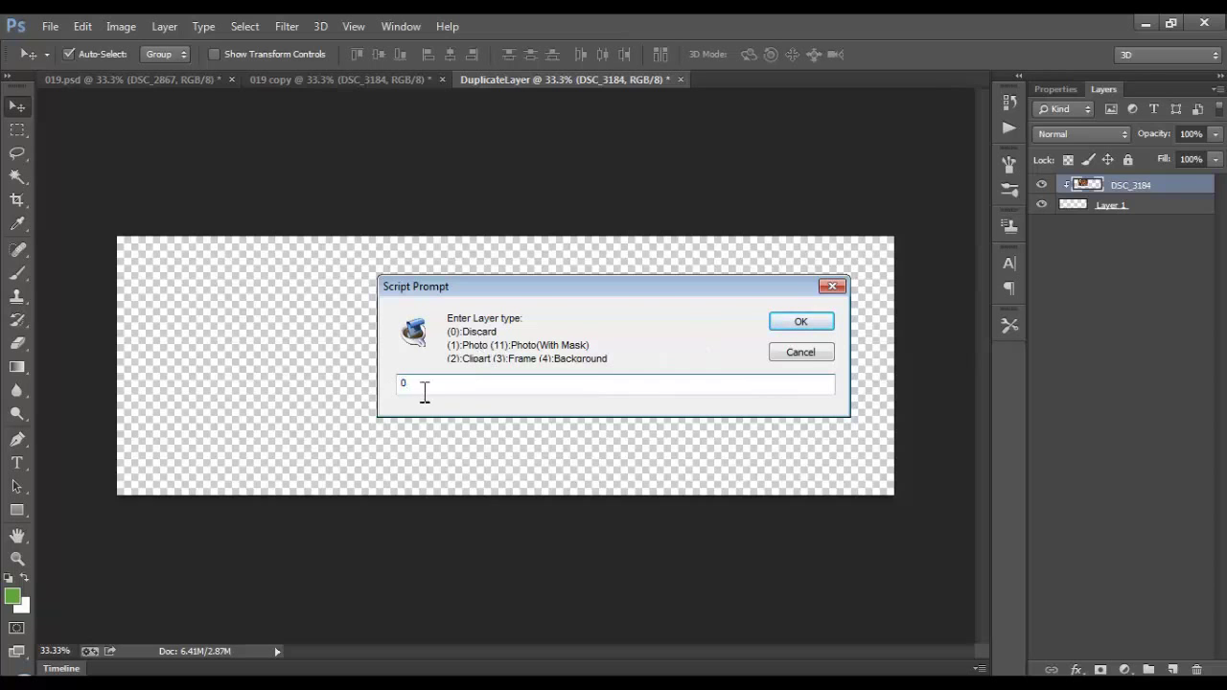
click(801, 323)
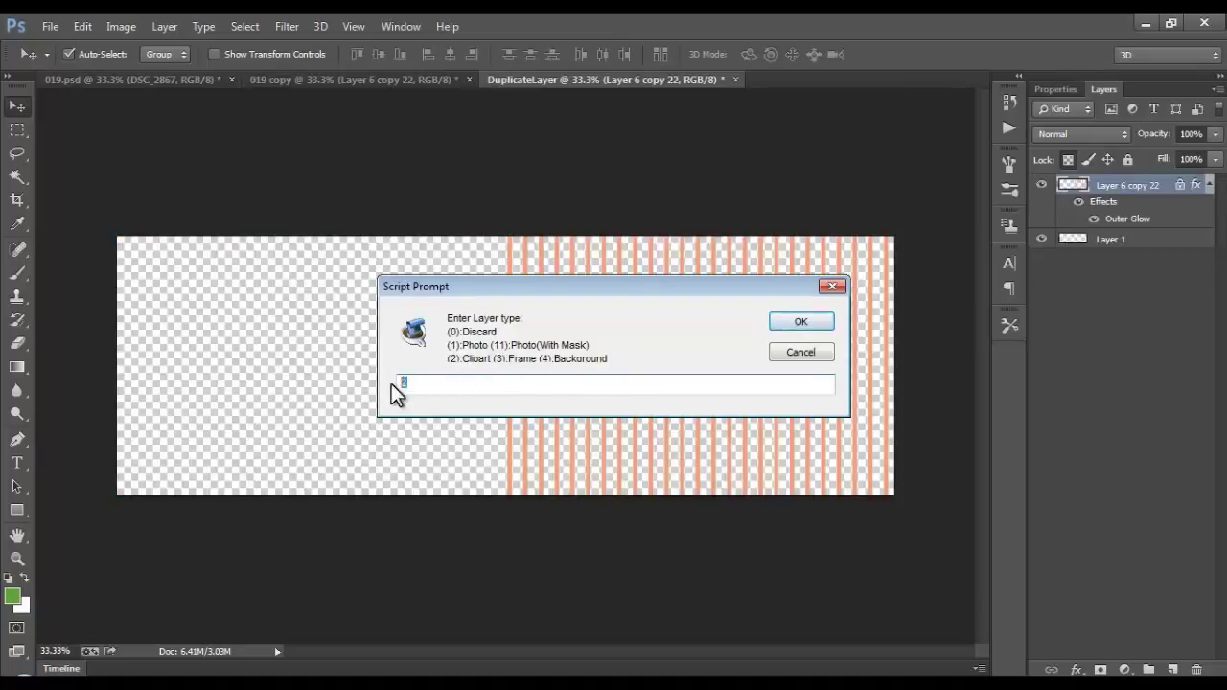
text(4)
click(800, 323)
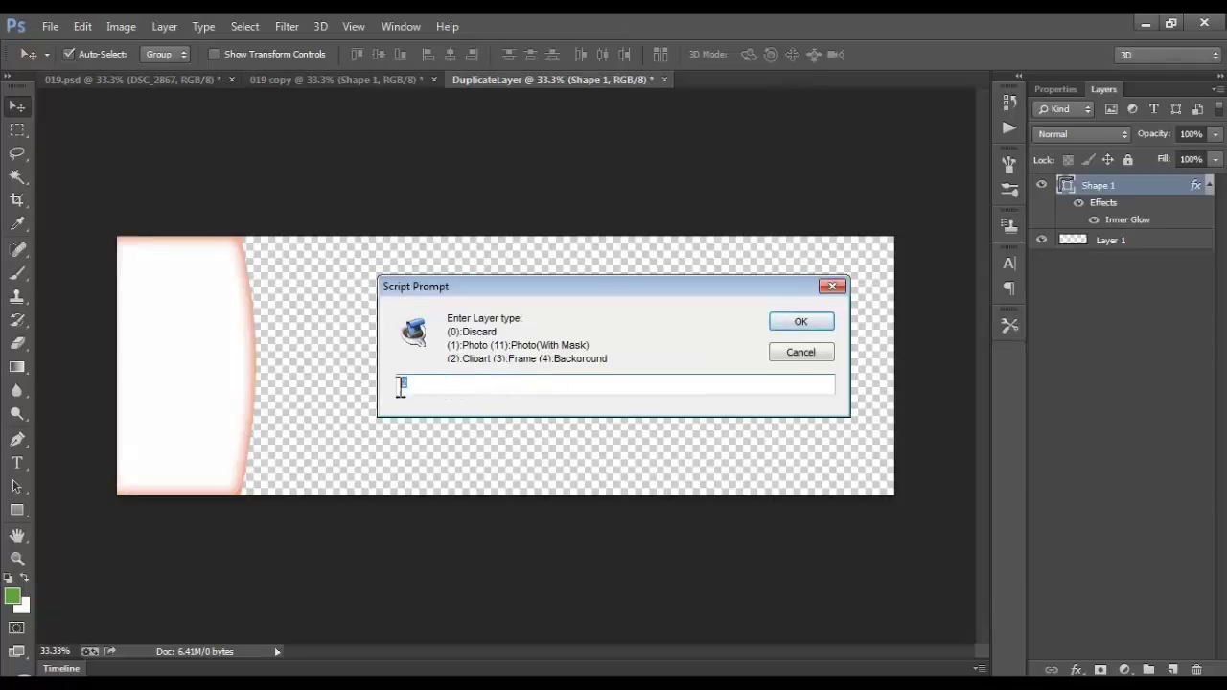
Classify Shape 1 as Photo With Mask (11) and its clipped photo DSC_3185 as Discard (0)
text(11)
click(799, 326)
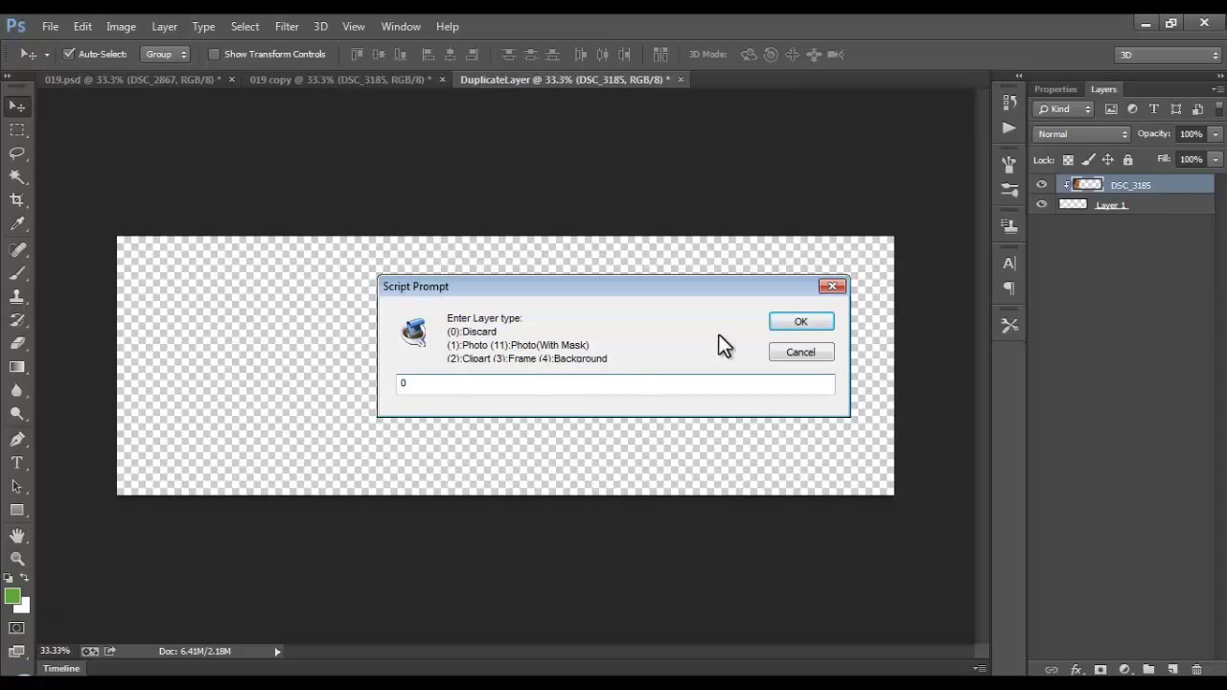
click(798, 324)
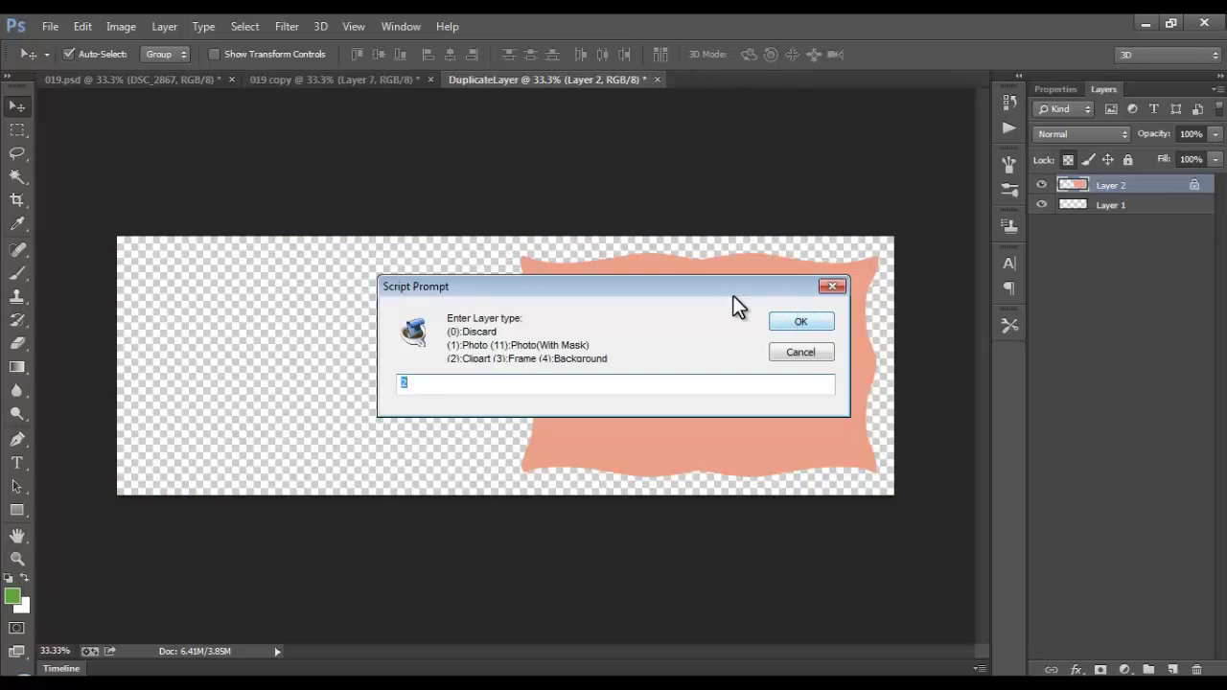
Classify the wavy salmon panel of Layer 7 as Background (4) and the ornamental outline of Layer 6 as Clipart (2)
drag(732, 295, 439, 306)
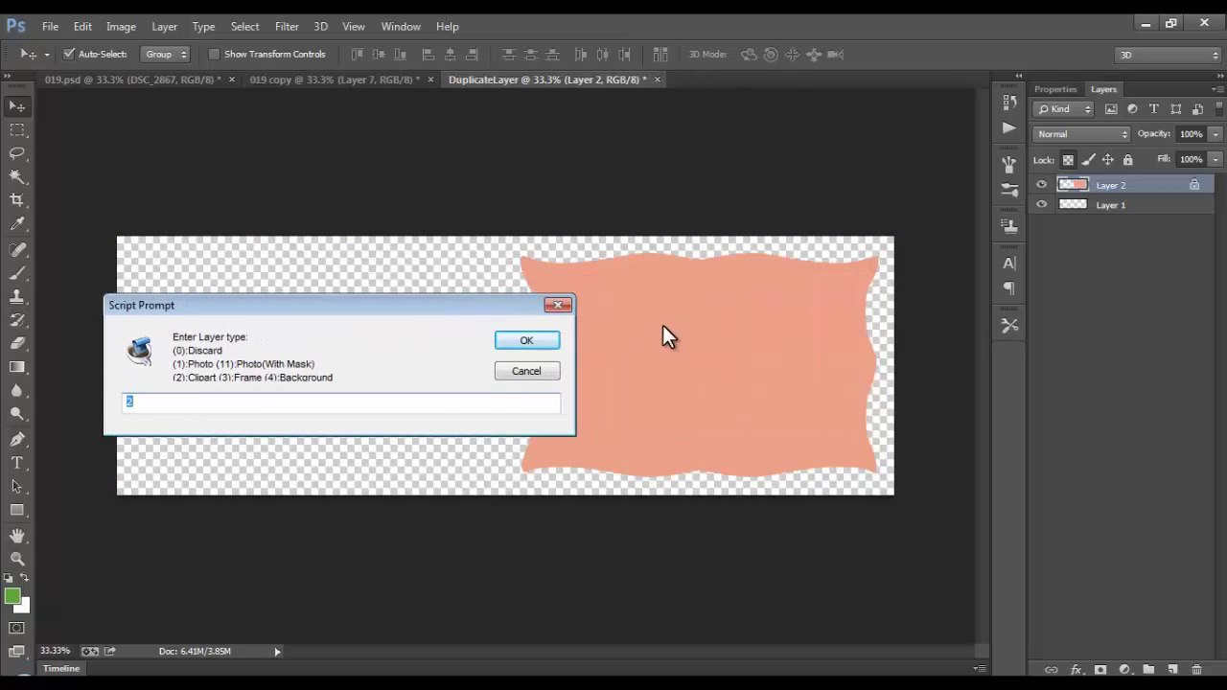
text(4)
click(526, 341)
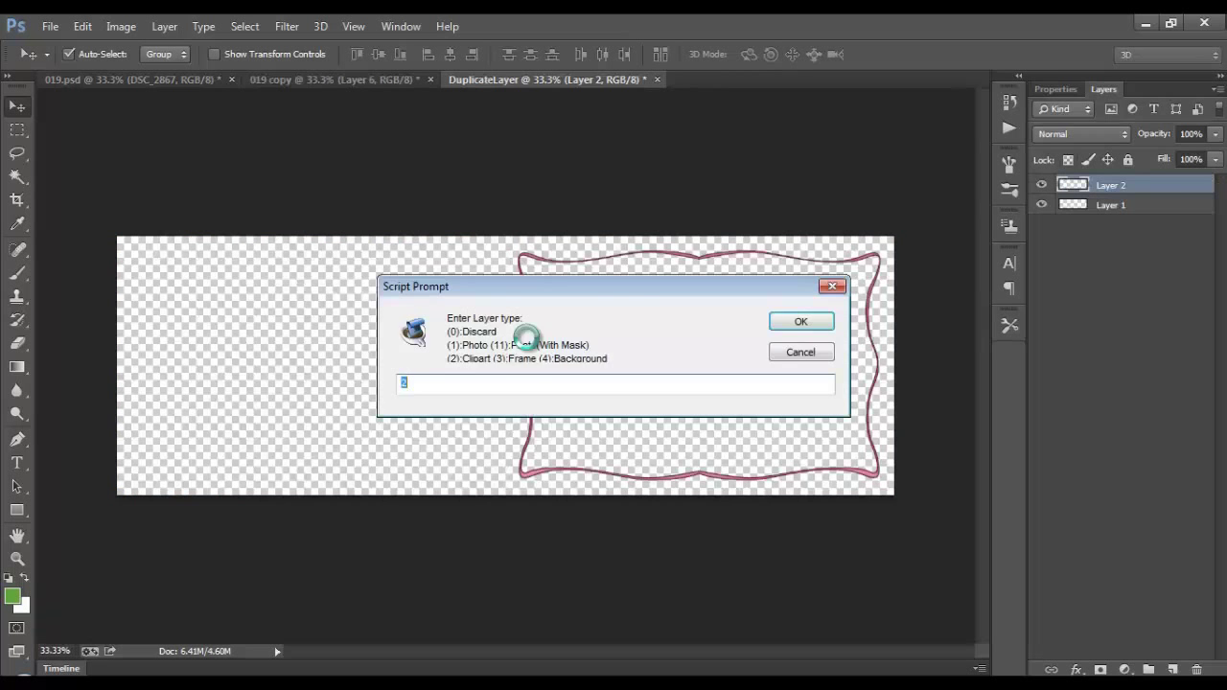
drag(601, 290, 325, 315)
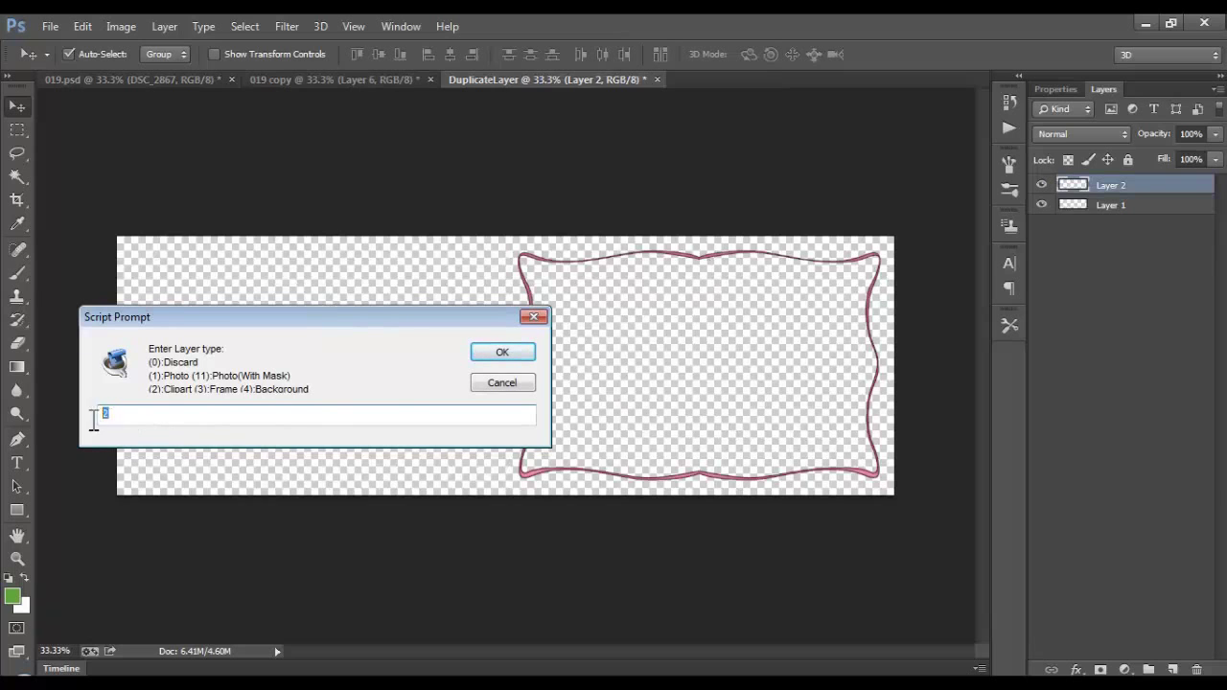
click(519, 354)
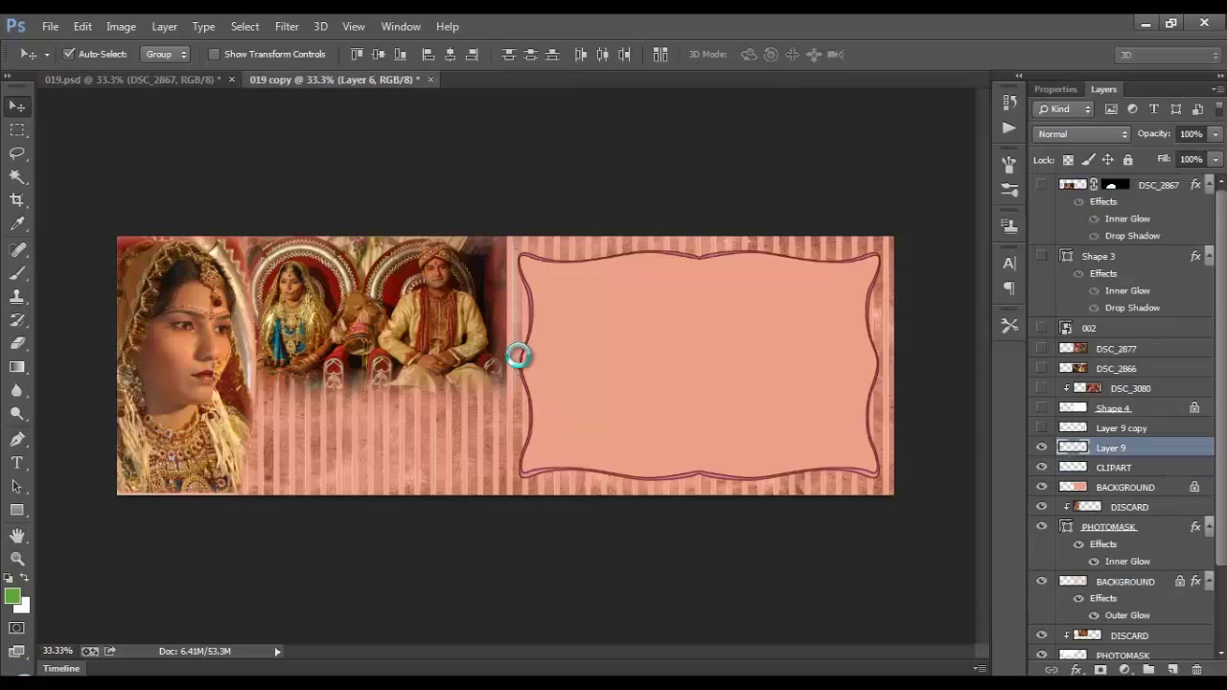
Classify the floral decorations on Layer 9 and Layer 9 copy as Clipart (2)
drag(597, 284, 592, 444)
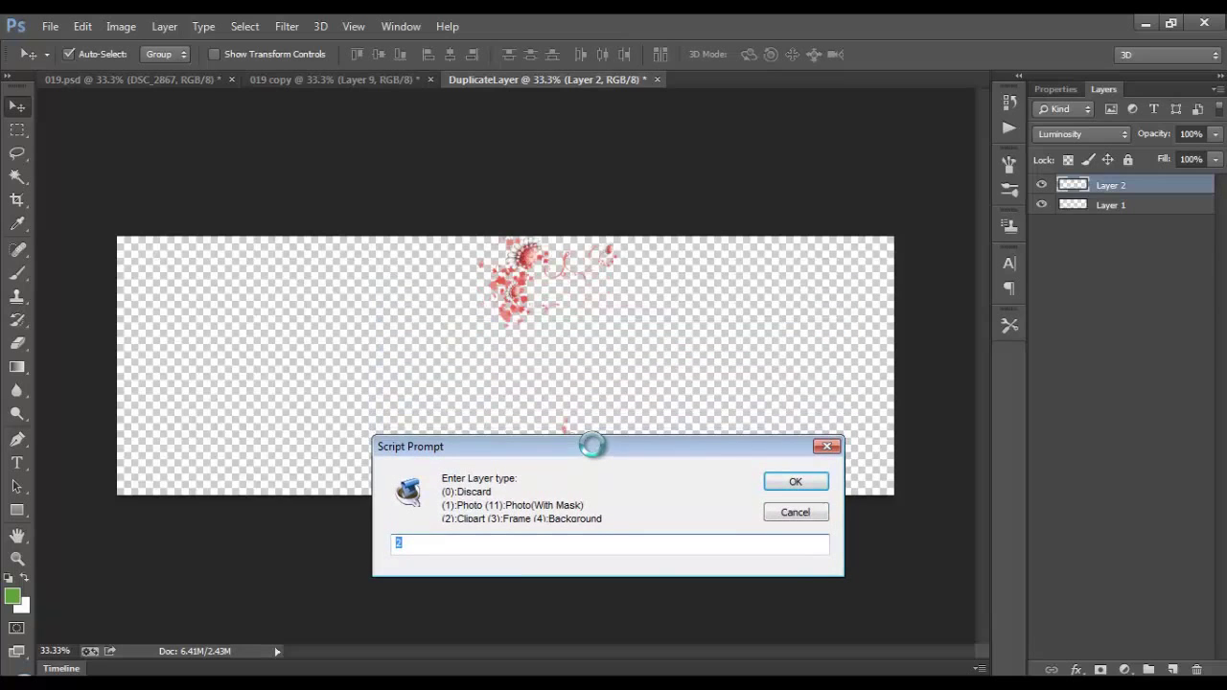
key(BackSpace)
text(2)
click(795, 482)
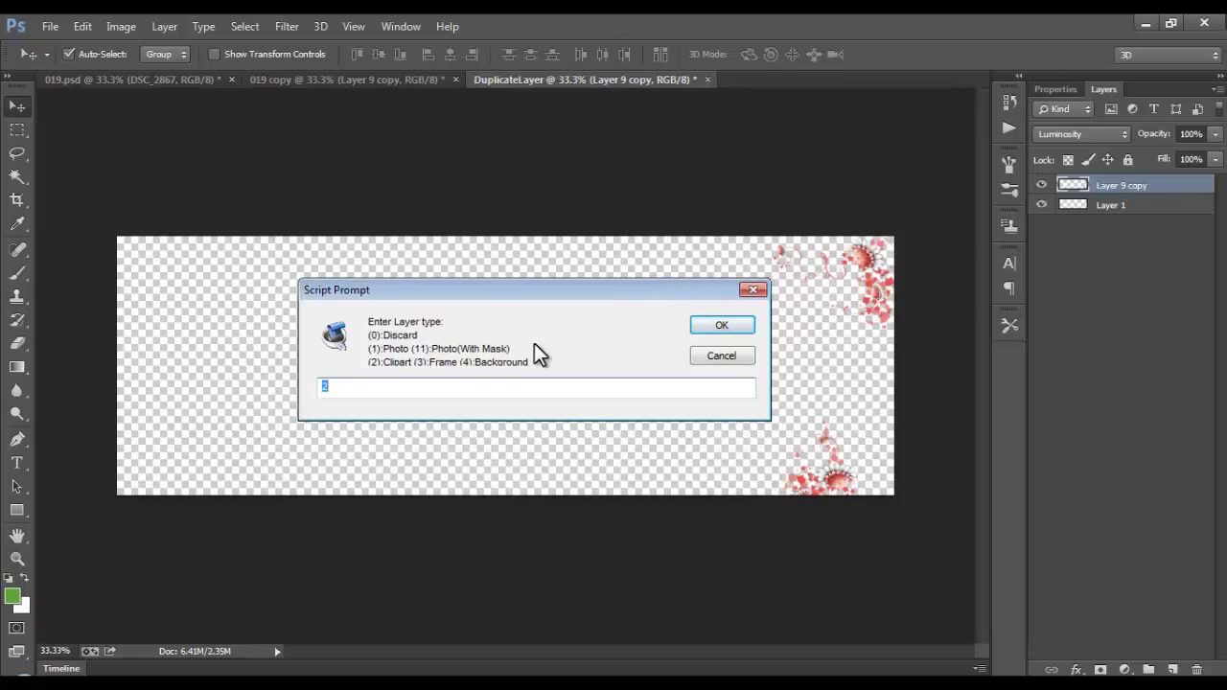
click(722, 326)
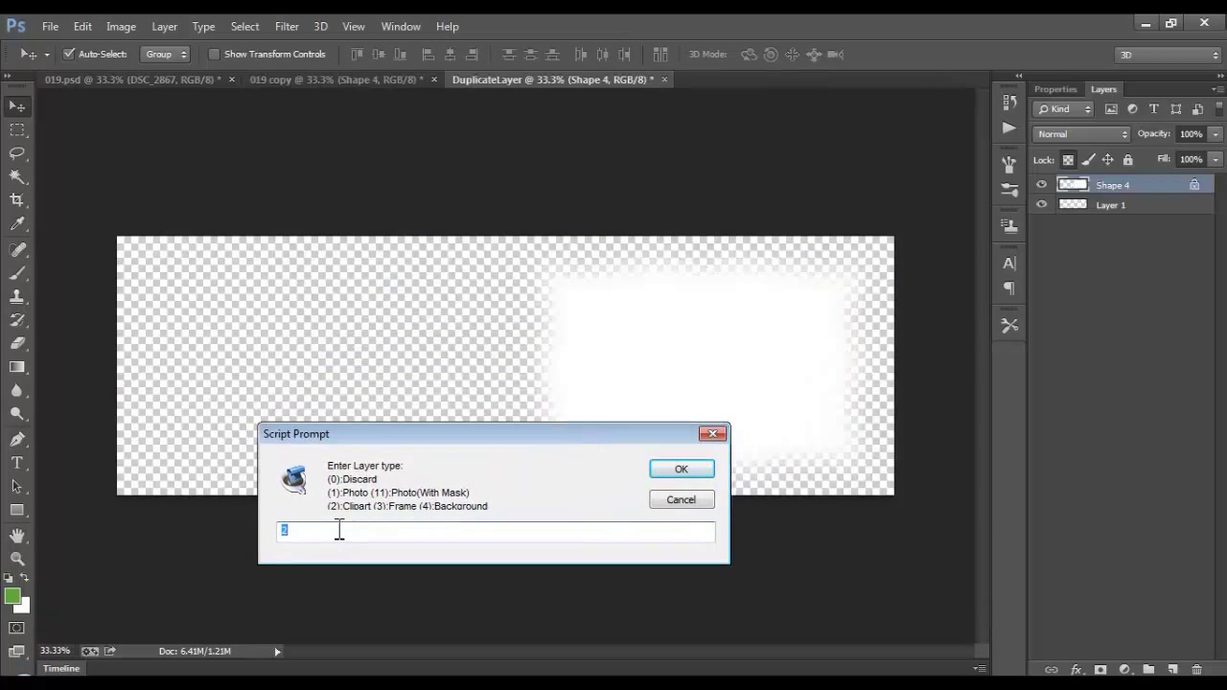
Classify Shape 4 as Photo With Mask (11) and its clipped photo DSC_3080 as Discard (0)
text(11)
click(676, 468)
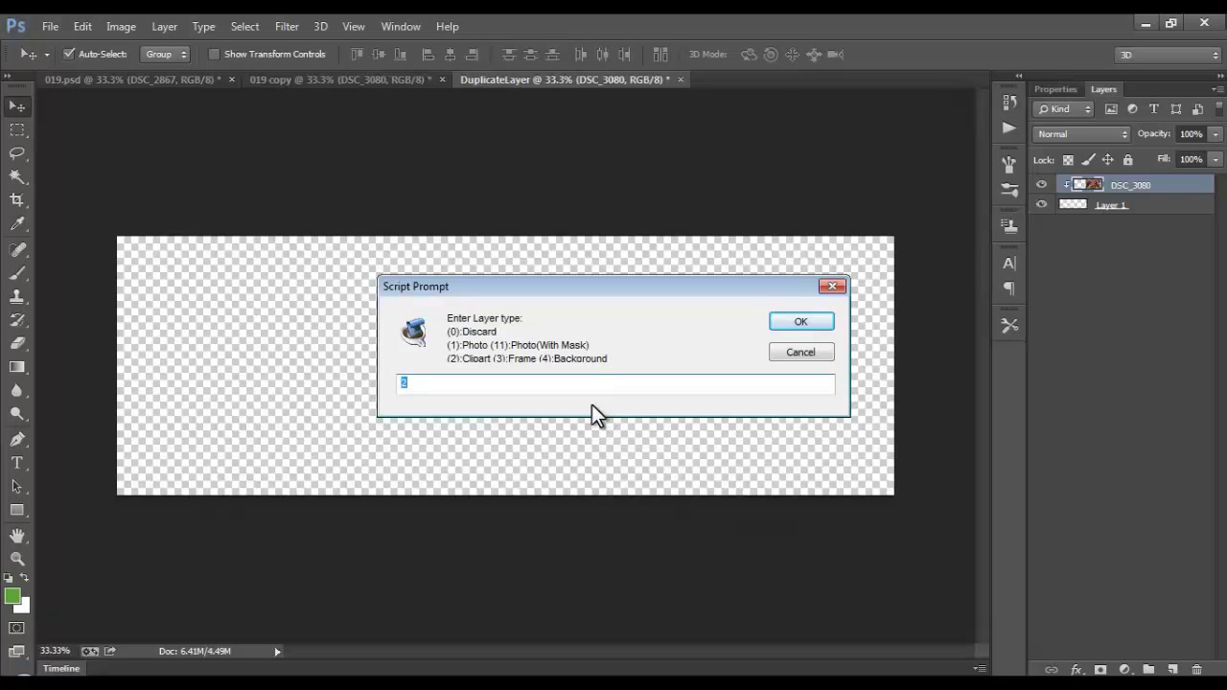
text(0)
click(800, 322)
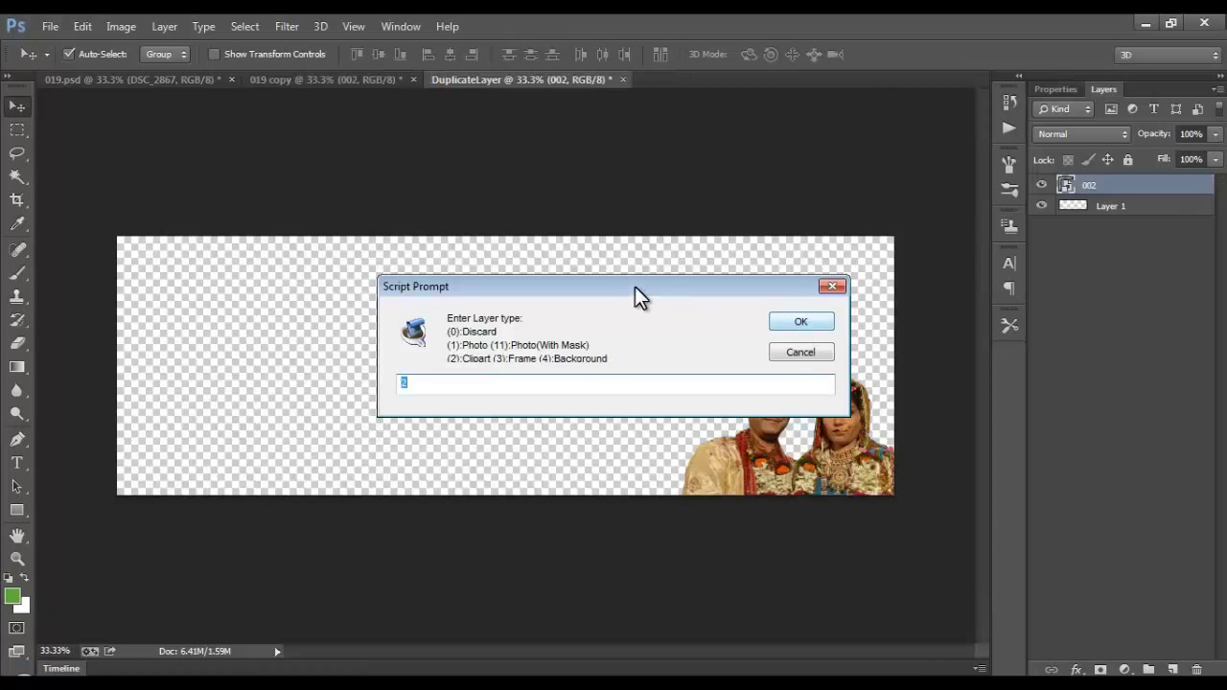
Classify layer 002 as Photo (1) and DSC_2867 as Photo With Mask (11), and finish the template conversion
drag(617, 287, 484, 283)
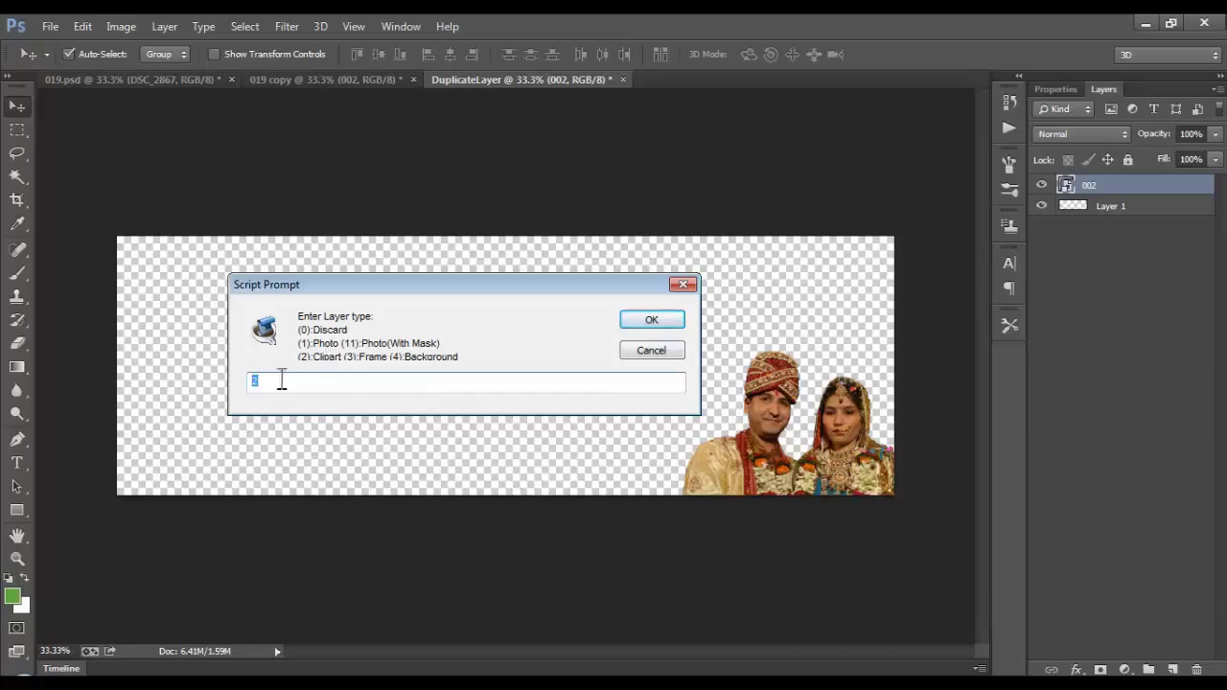
text(1)
click(659, 320)
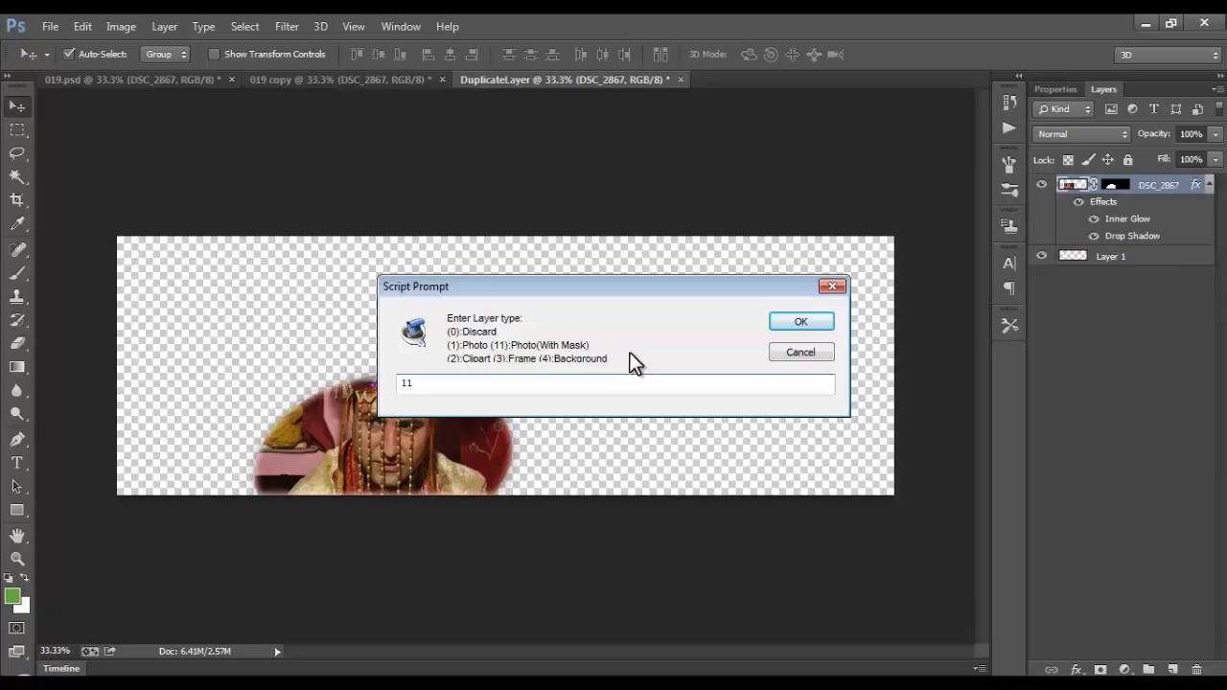
click(803, 326)
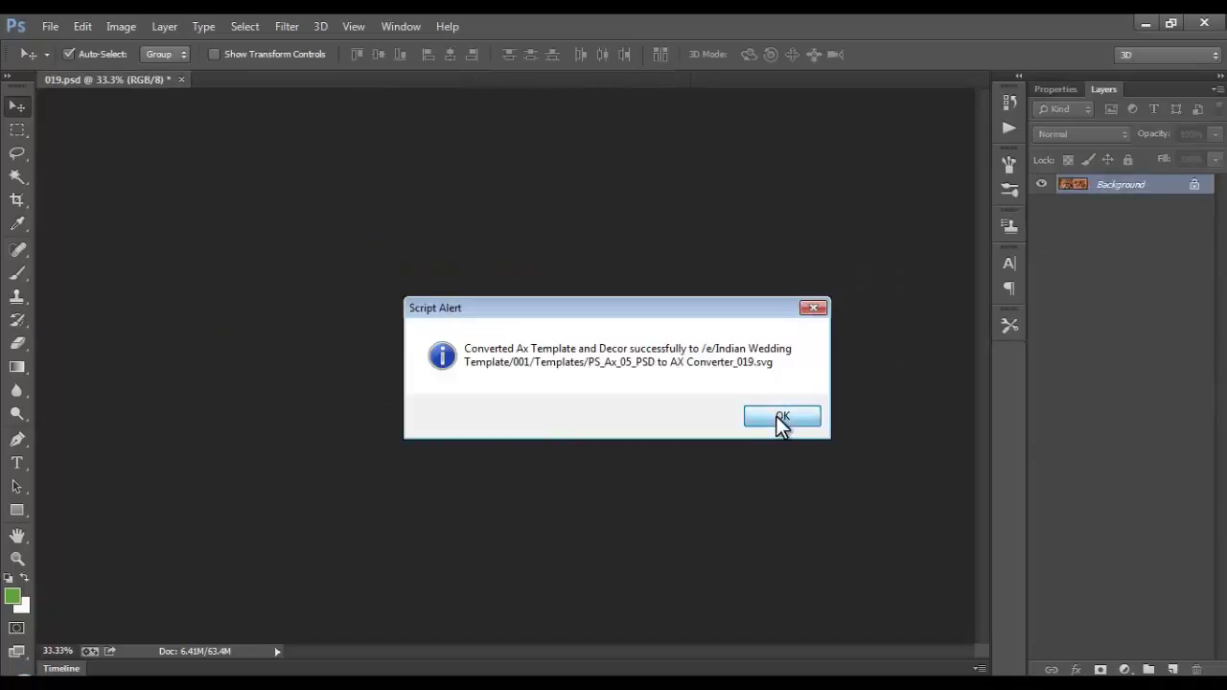
click(780, 420)
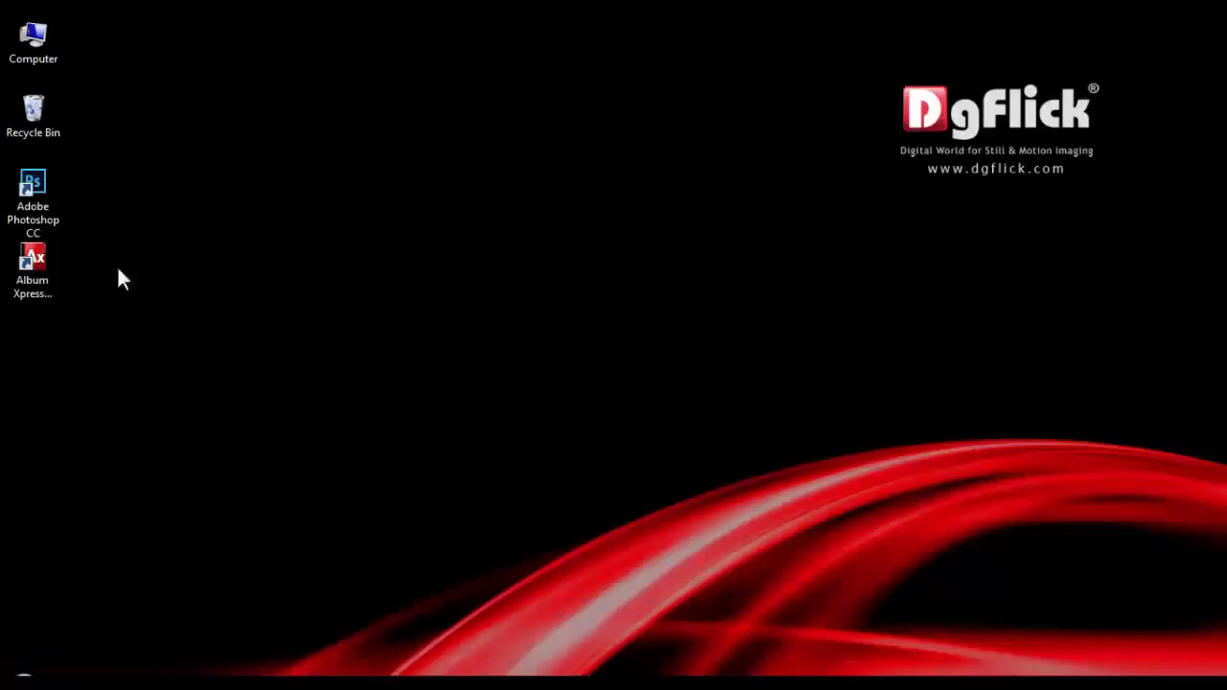
Open the Album Xpress installation folder from its desktop shortcut and go to Products > DgAlbum > Themes
click(39, 267)
right_click(39, 260)
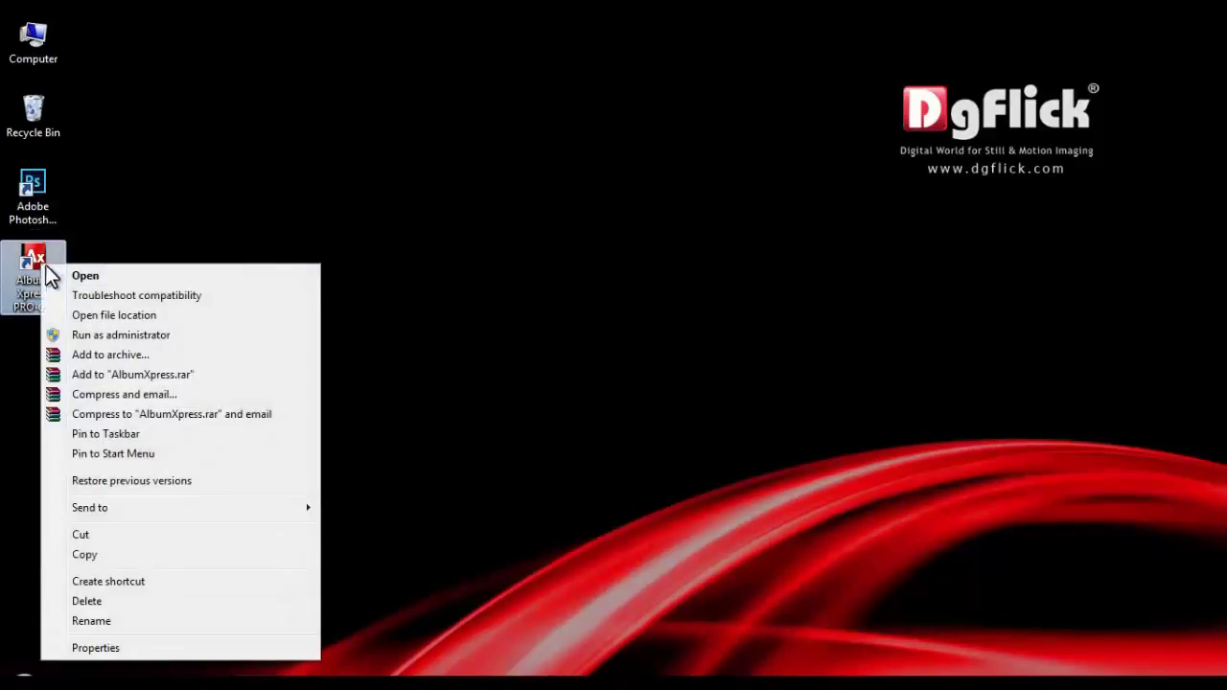
click(111, 317)
click(198, 251)
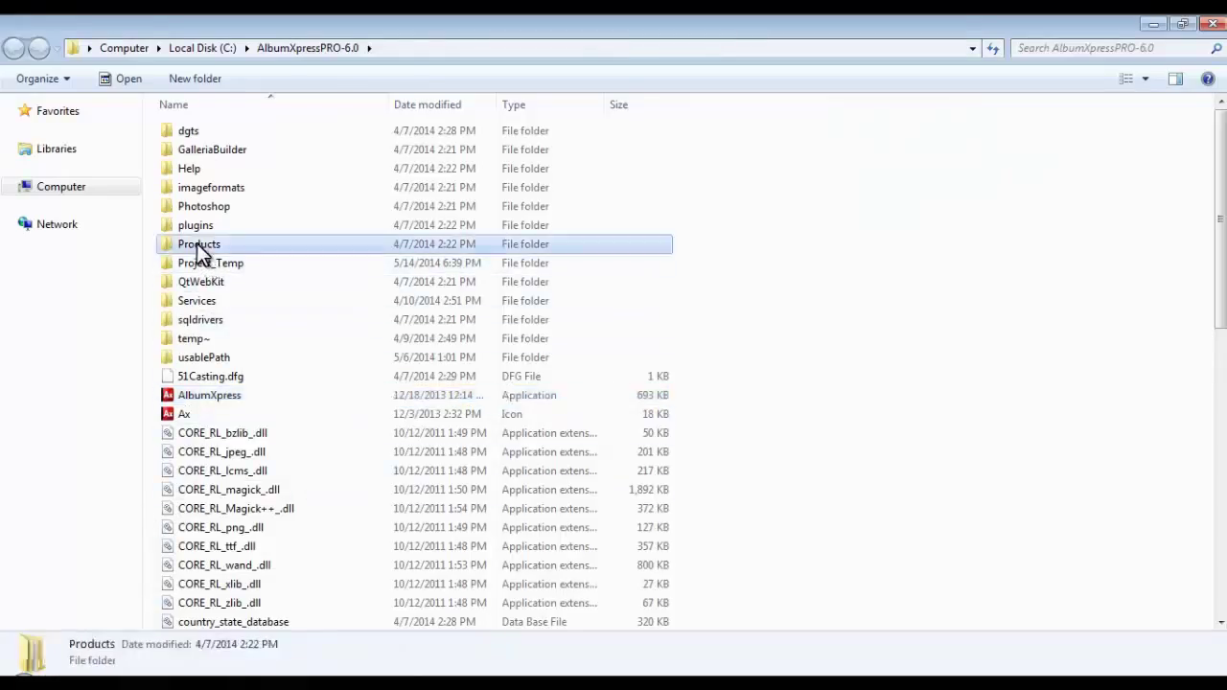
double_click(198, 251)
double_click(211, 135)
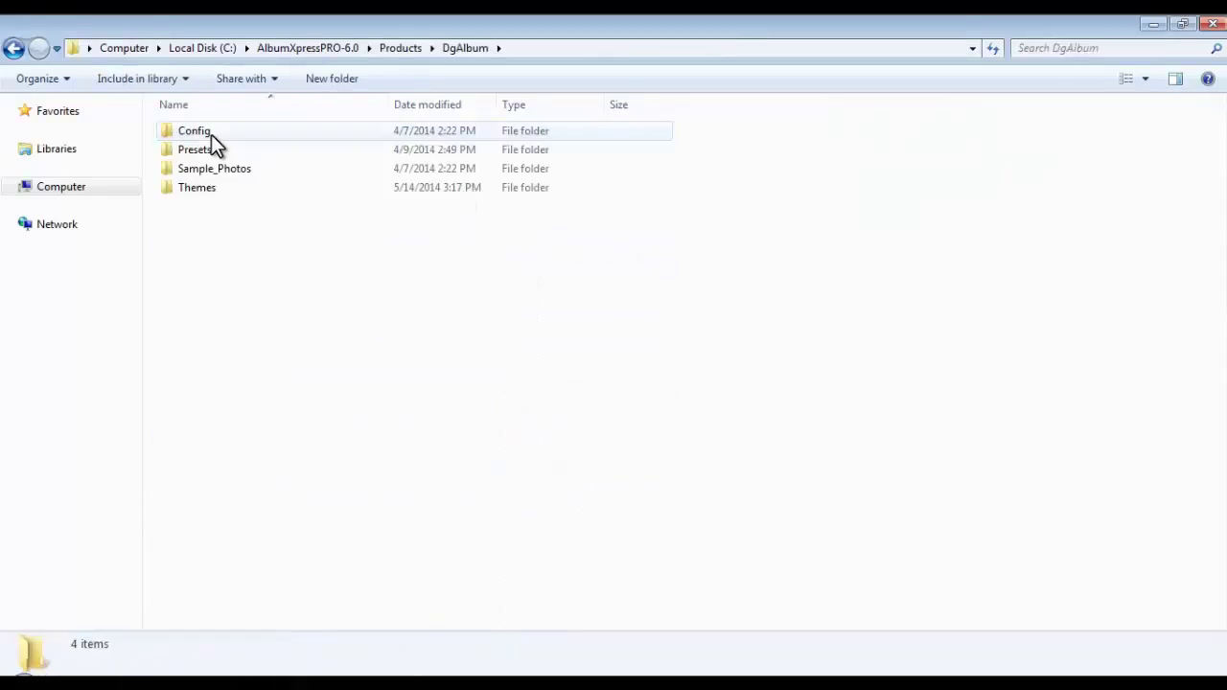
double_click(201, 189)
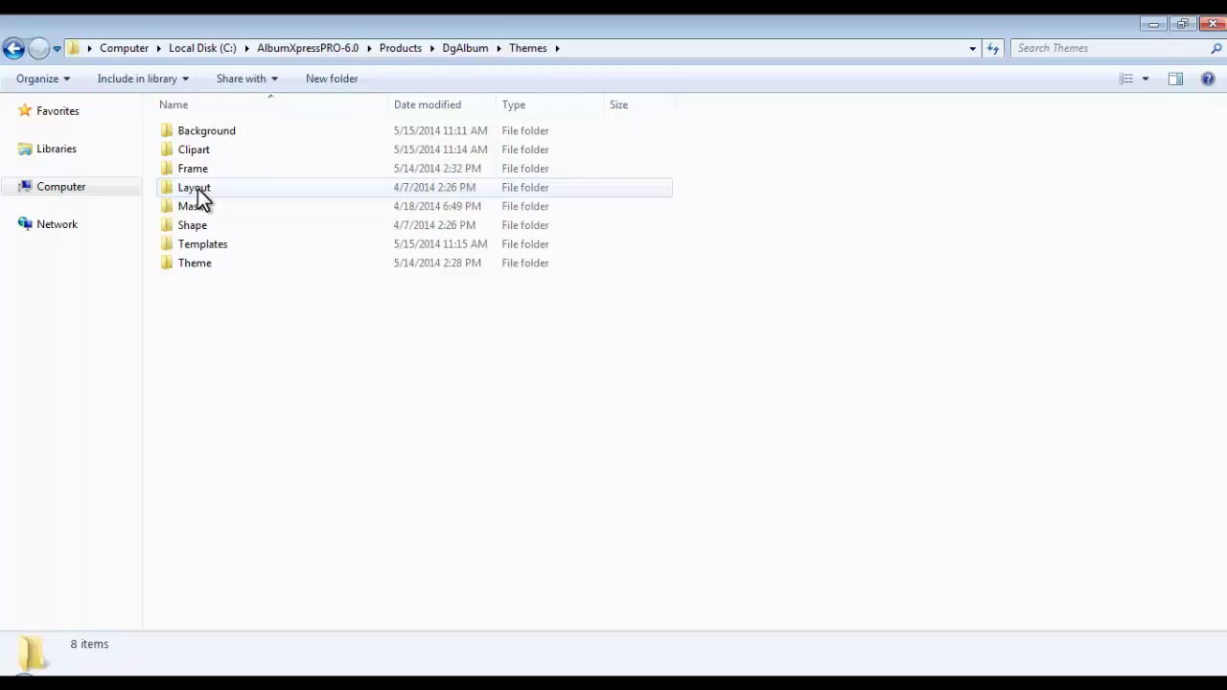
Copy the five folders from Indian Wedding 001\001 into the Themes folder, merging all folders that already exist there
drag(597, 33, 10, 119)
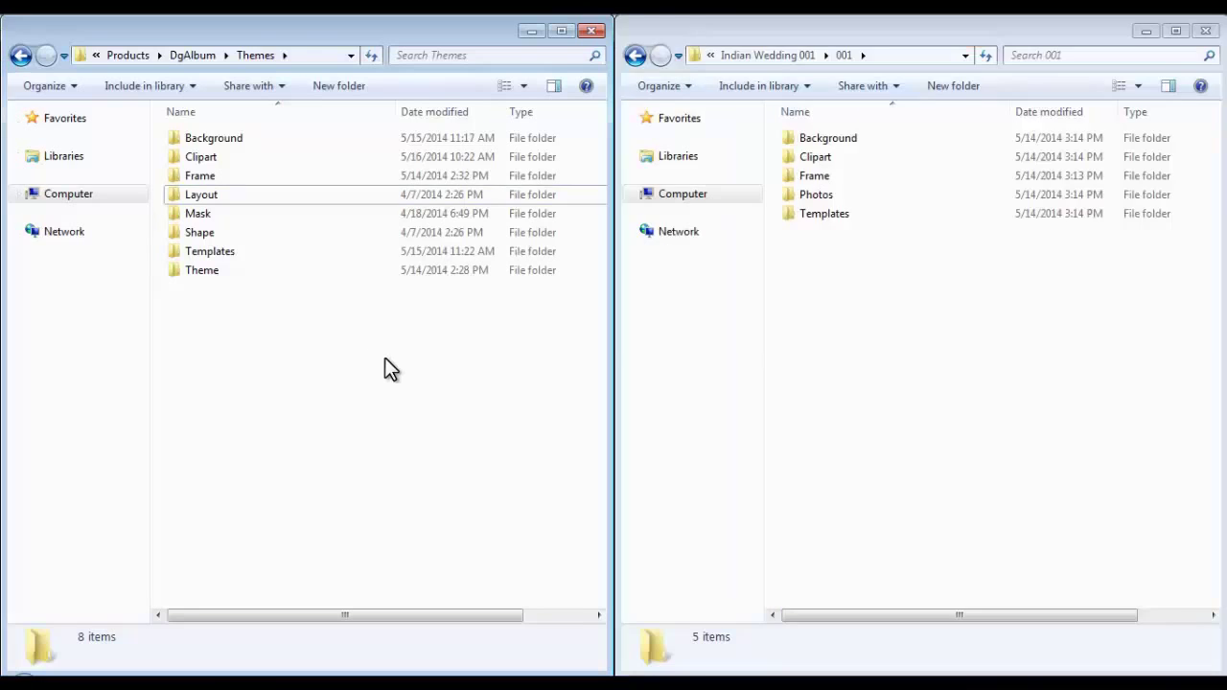
click(938, 368)
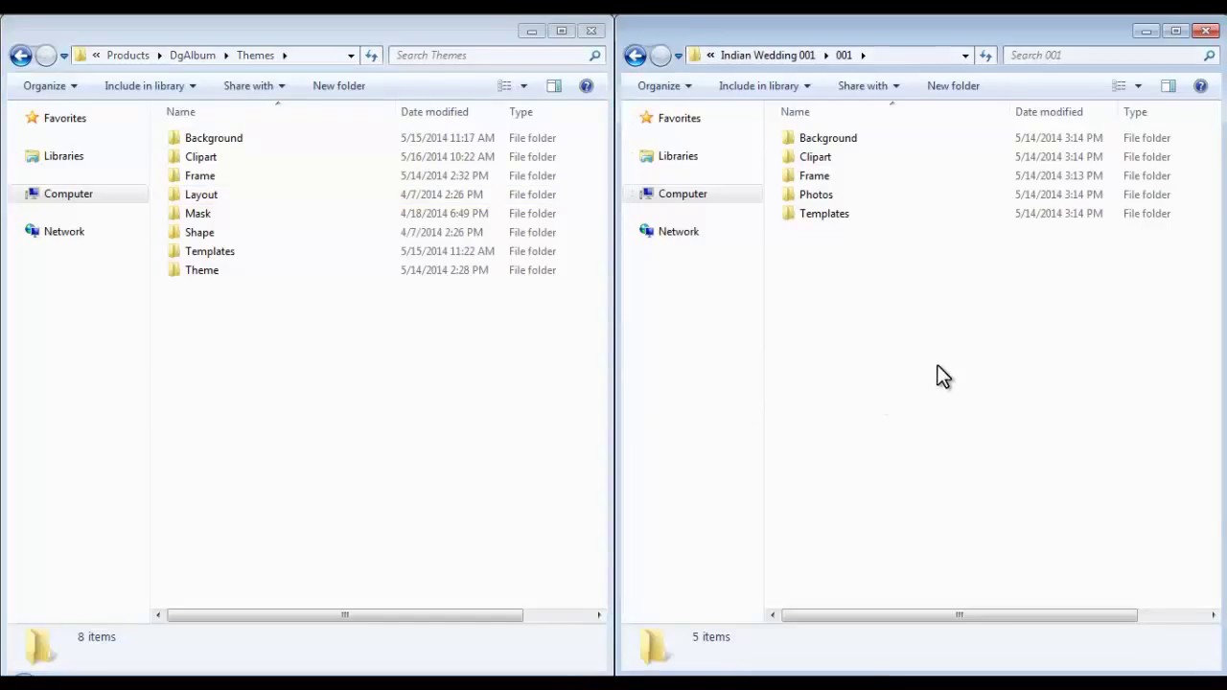
drag(826, 272, 856, 137)
right_click(858, 142)
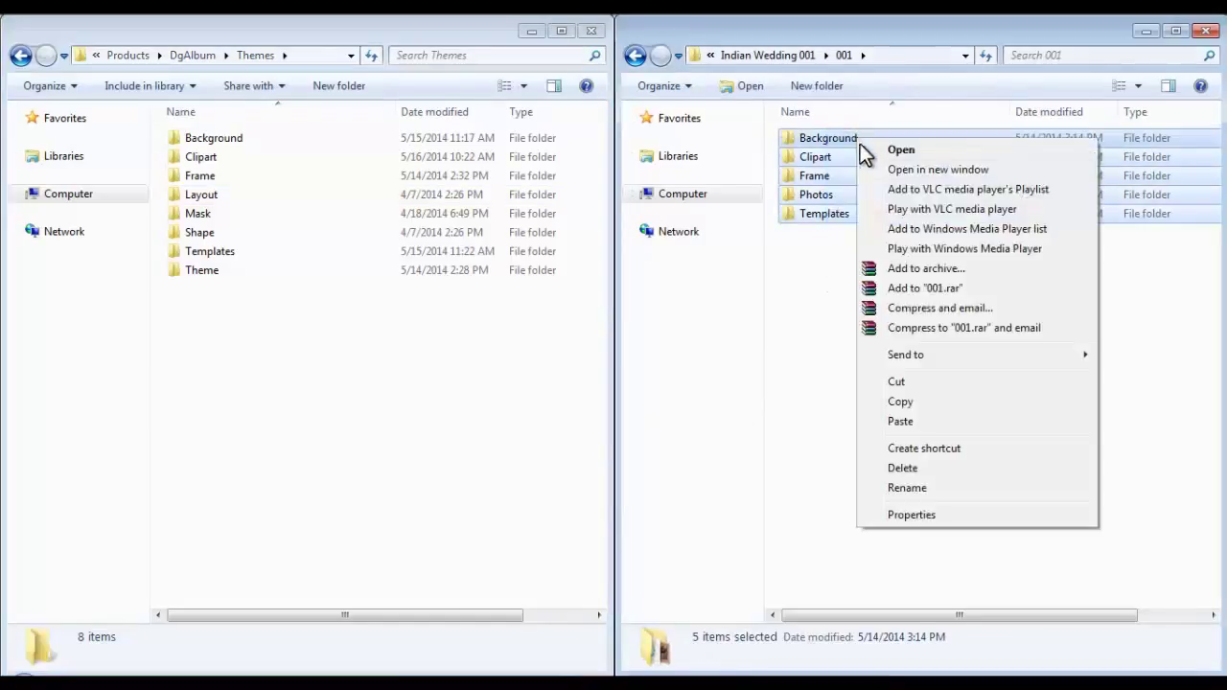
click(902, 403)
right_click(209, 328)
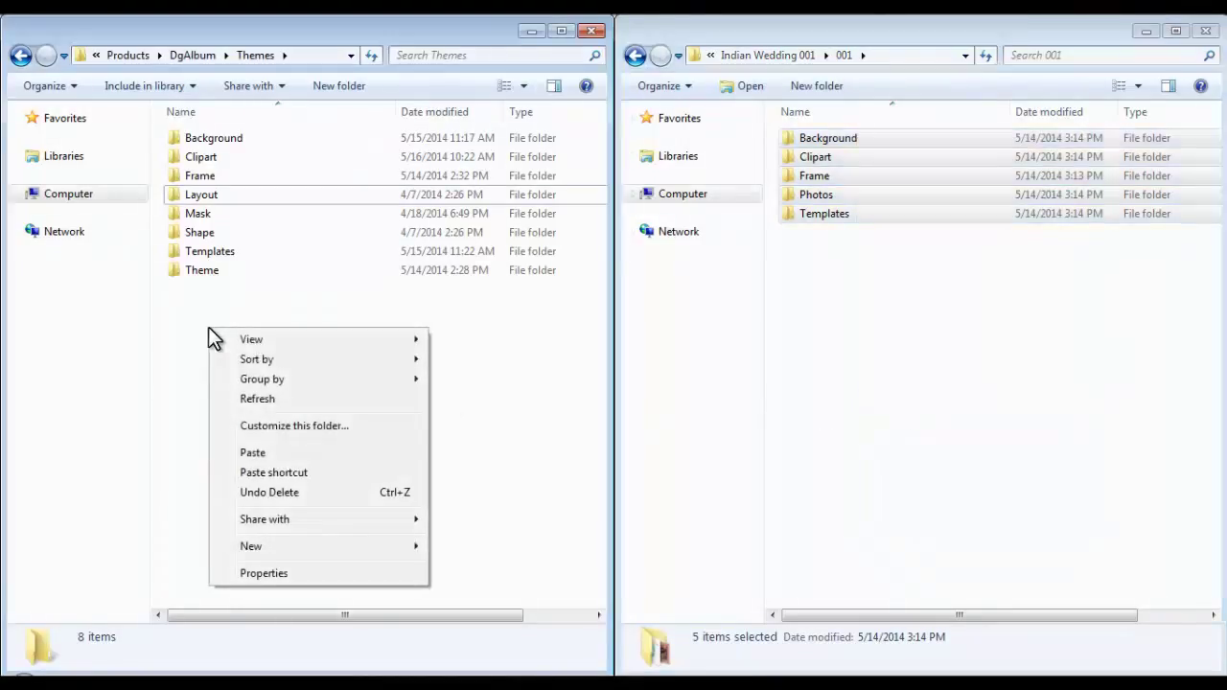
click(263, 454)
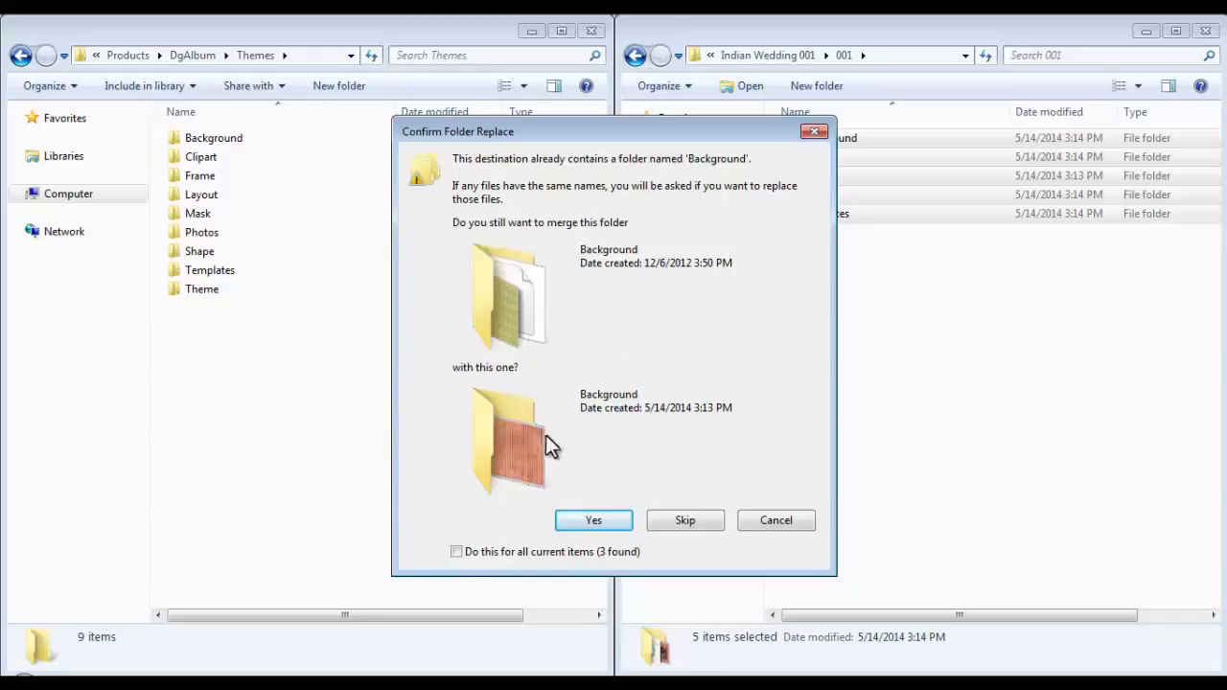
click(457, 553)
click(596, 525)
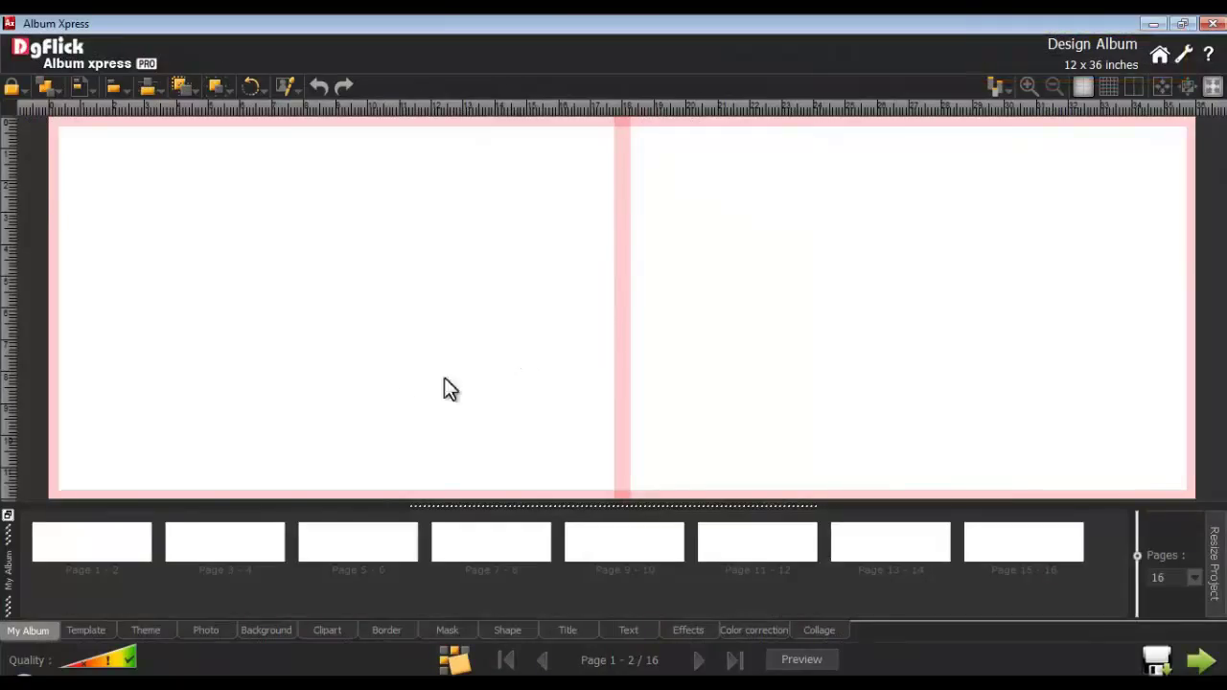
In Album Xpress, filter the album templates to North India and apply the converted template to pages 1 - 2
click(88, 630)
click(186, 522)
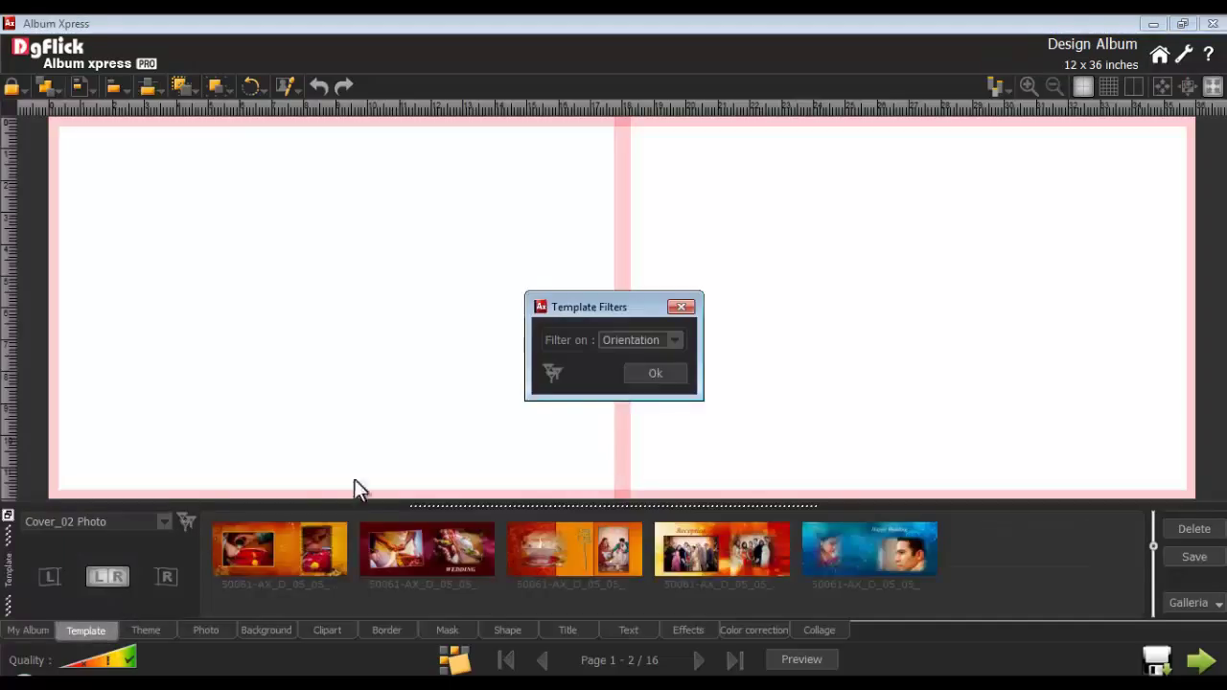
click(673, 340)
click(661, 390)
click(656, 374)
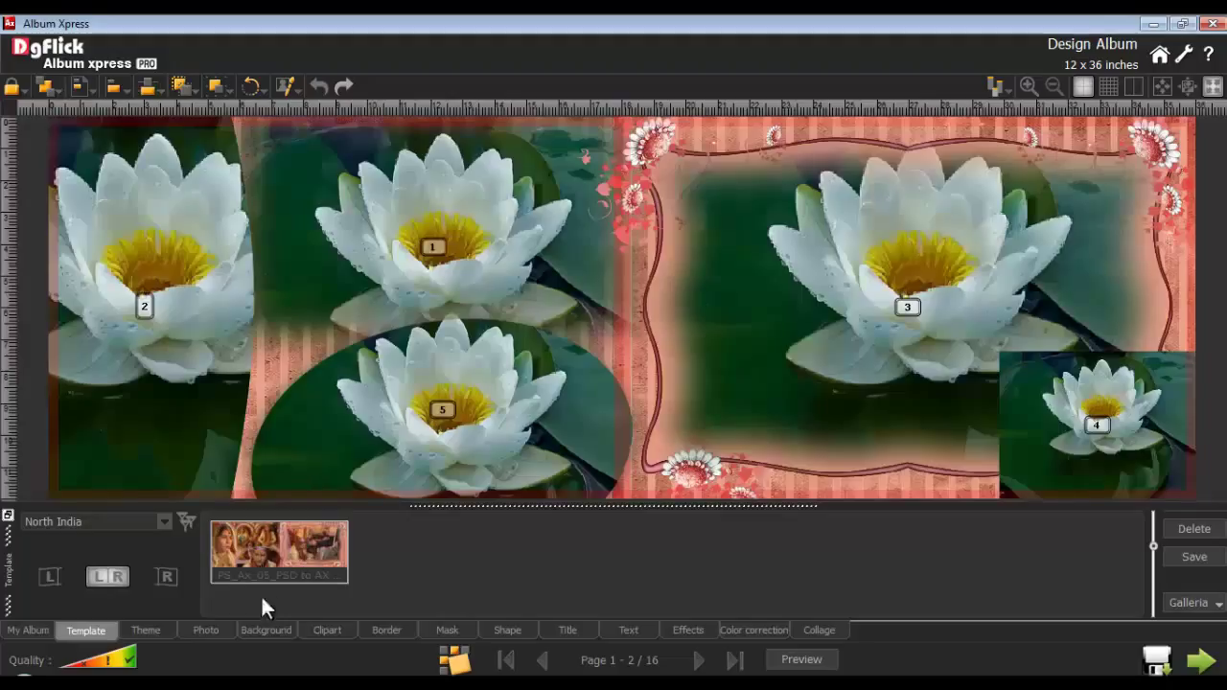
Fill the template's five photo frames with wedding photos from the Indian Wedding folder, using the praying couple for large frame 3
click(203, 633)
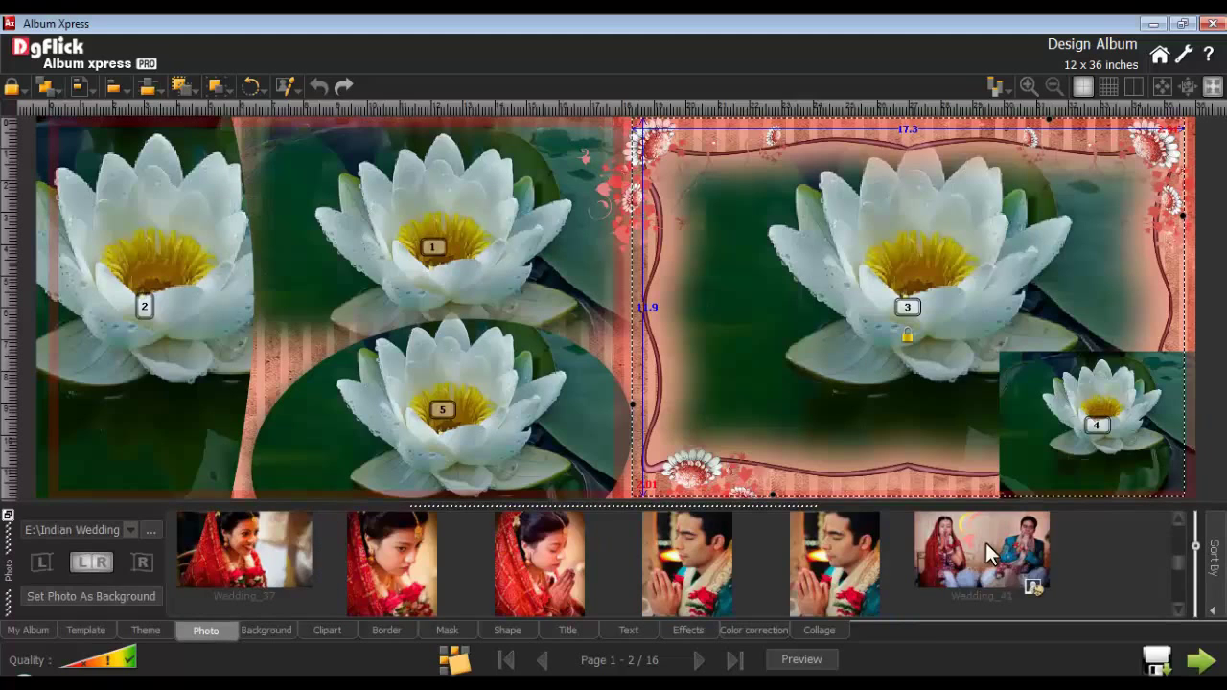
double_click(986, 543)
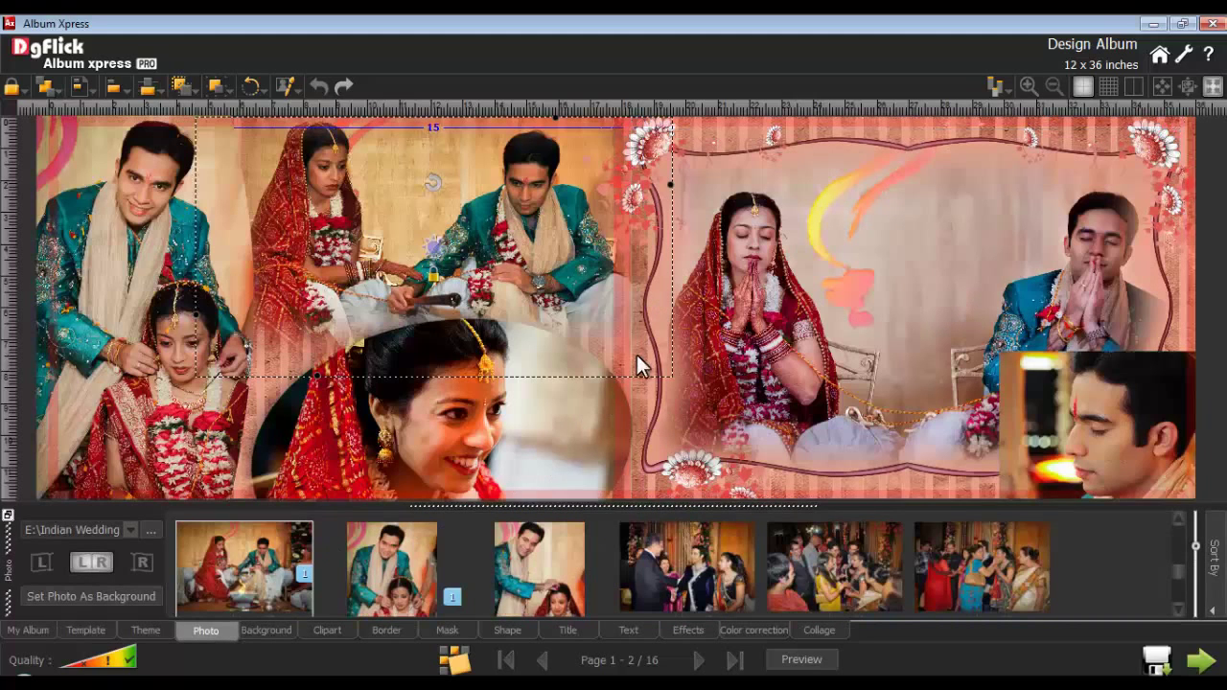
Select the tall couple photo and the oval bride photo together and apply the pink Glow preset, ninth in the row, to them
click(145, 263)
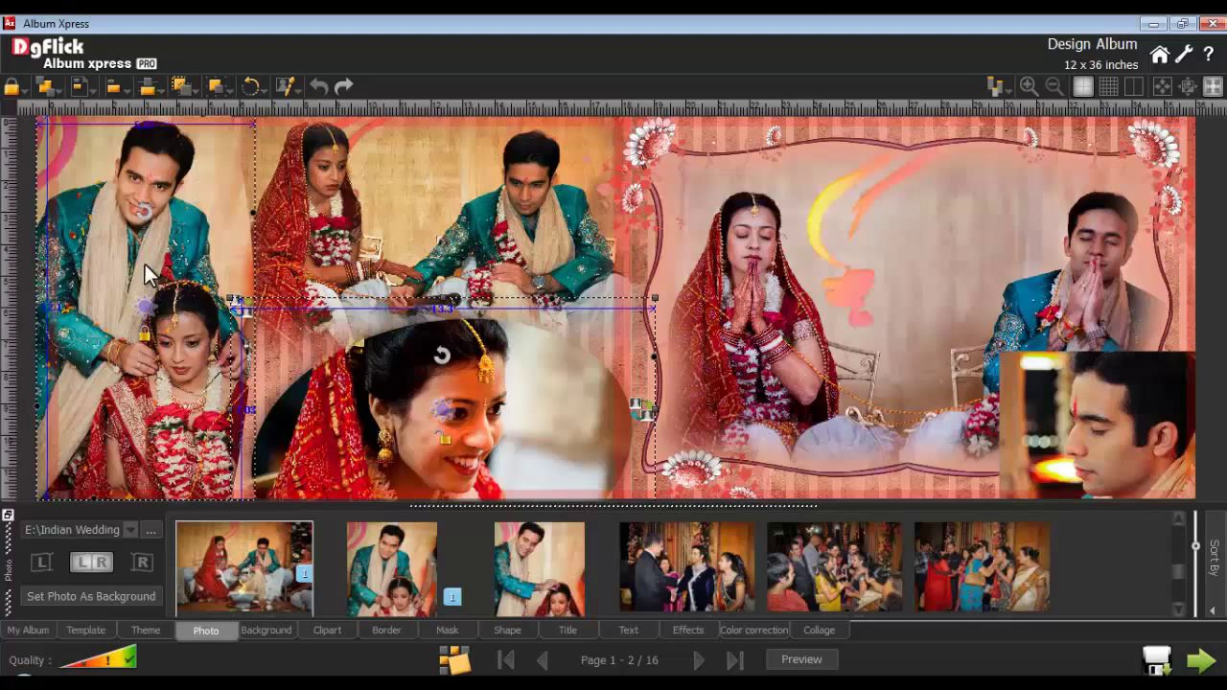
click(685, 630)
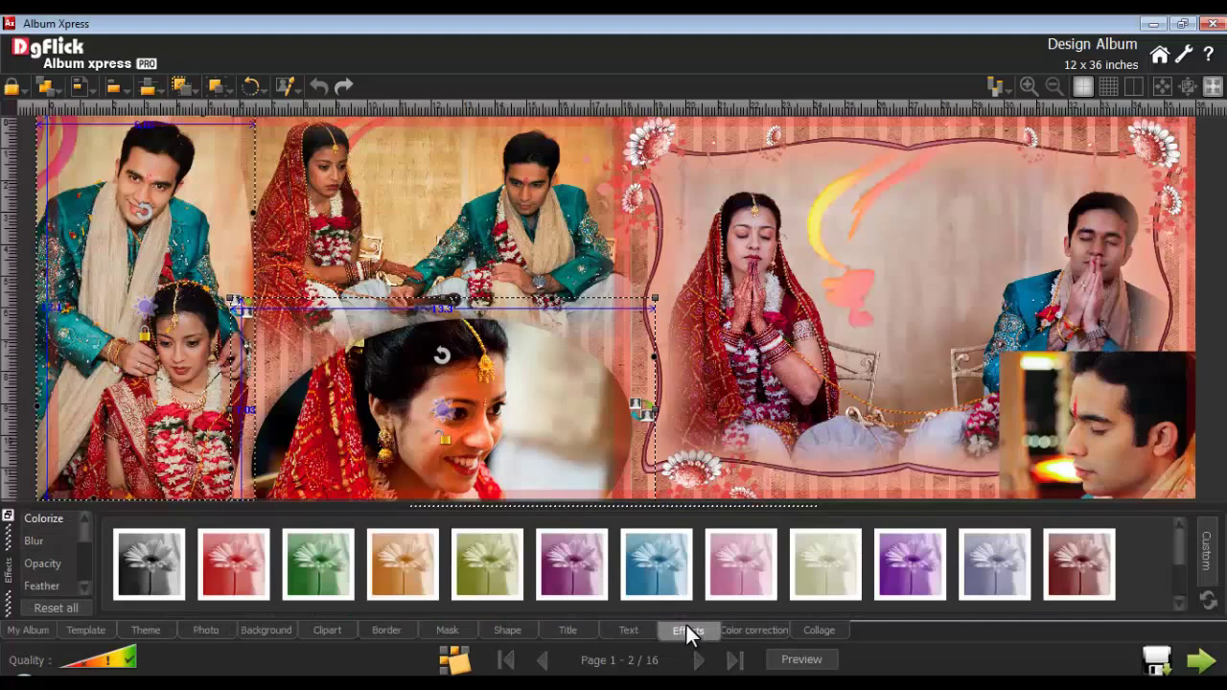
click(85, 585)
click(85, 586)
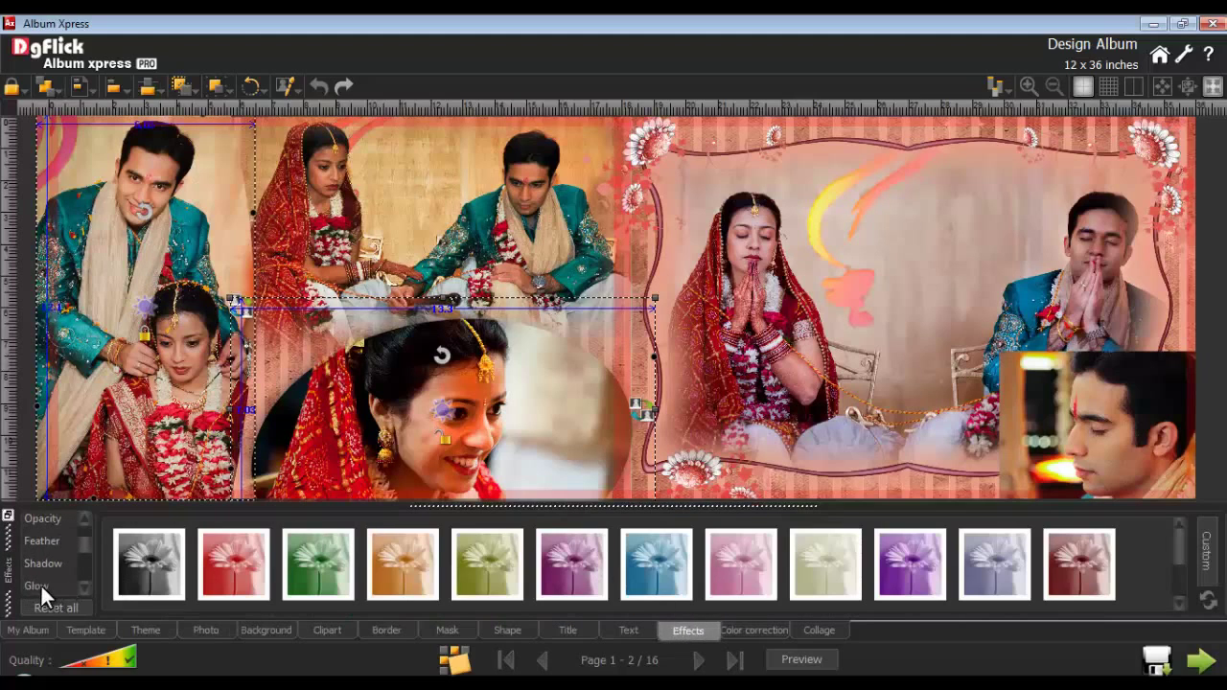
click(40, 584)
click(820, 571)
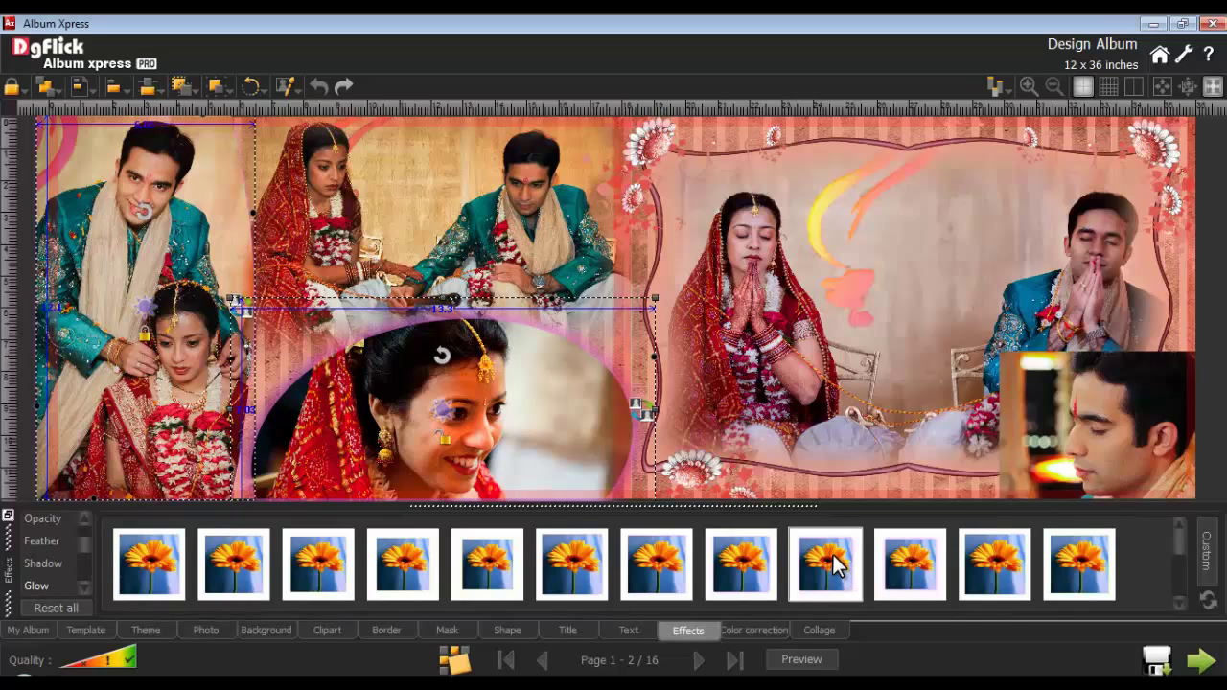
Recolour the glow of both selected photos with a dark red sampled from the bride's sari in the large photo, and deselect them
click(1205, 553)
click(1128, 567)
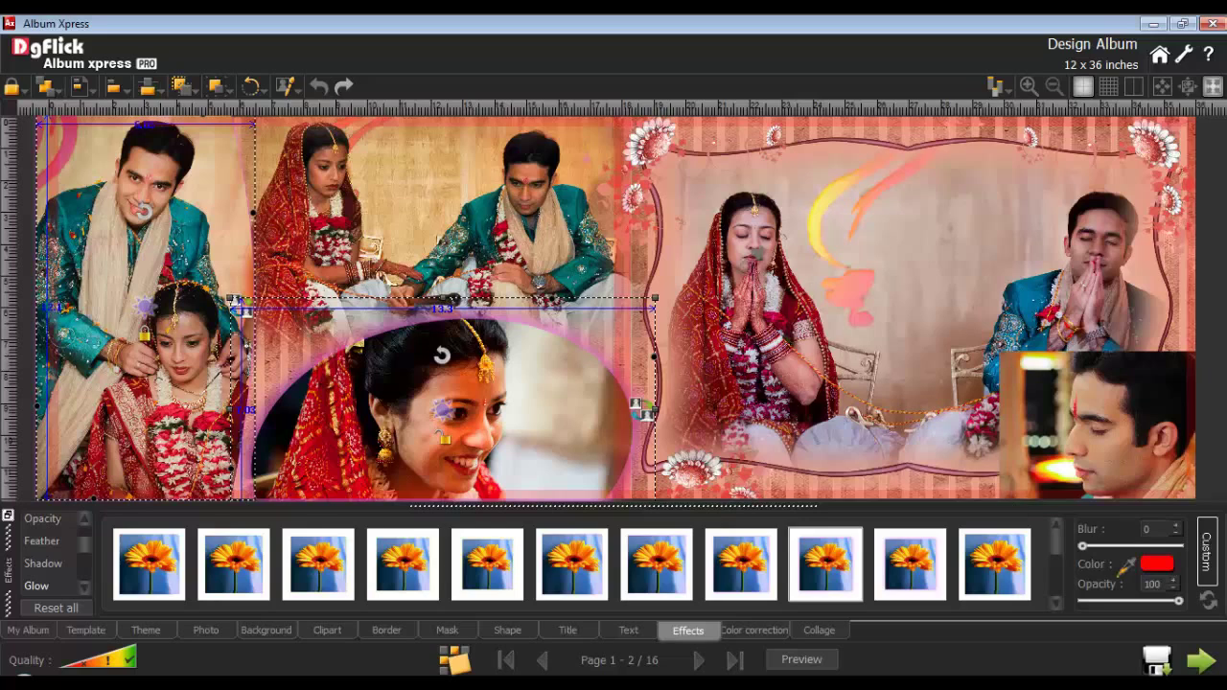
click(721, 270)
click(661, 269)
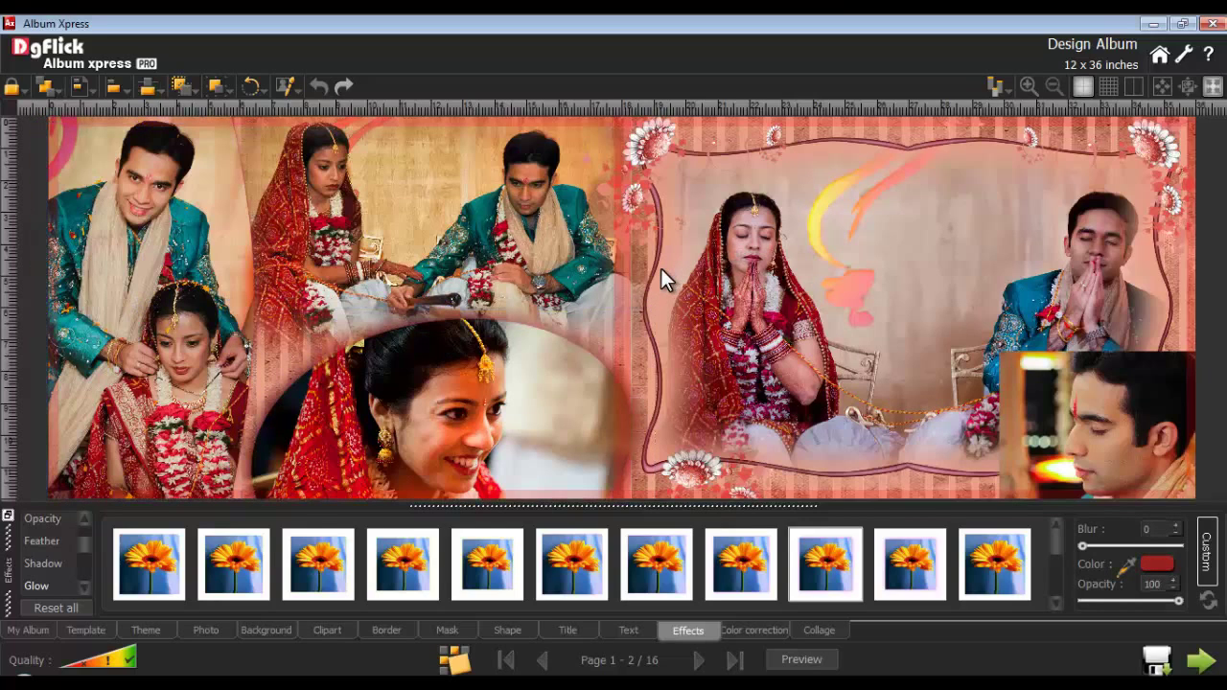